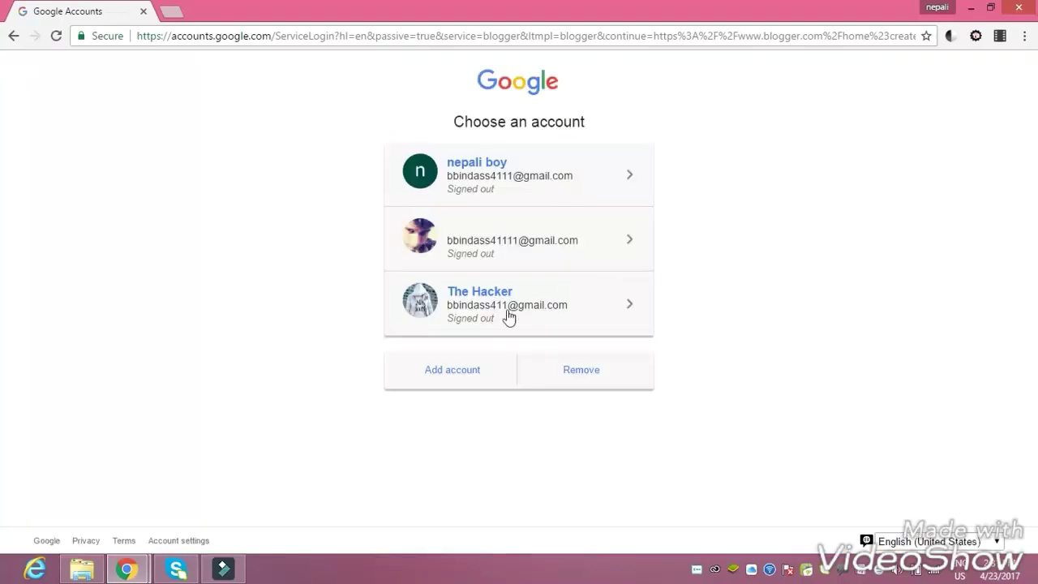
# Sign in to Blogger with the third listed Google account, filling in the account password from the saved suggestion
pyautogui.click(504, 312)
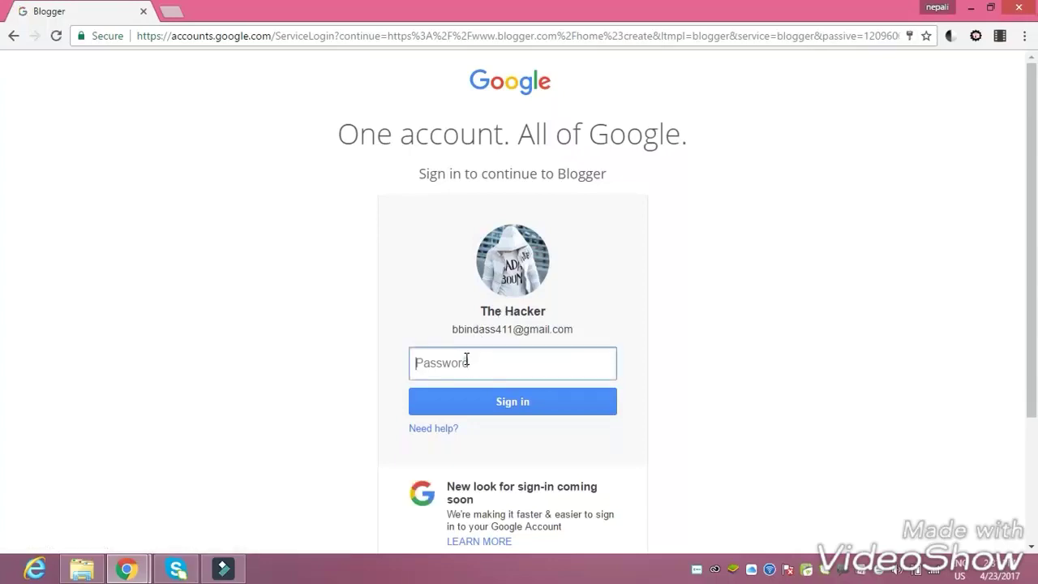
pyautogui.click(467, 357)
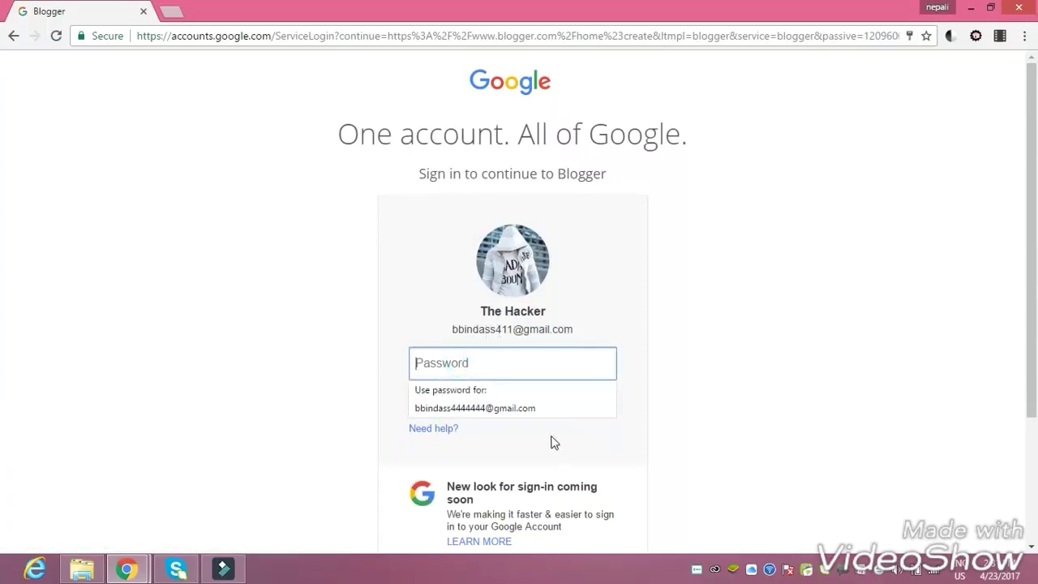
pyautogui.click(576, 422)
pyautogui.click(545, 399)
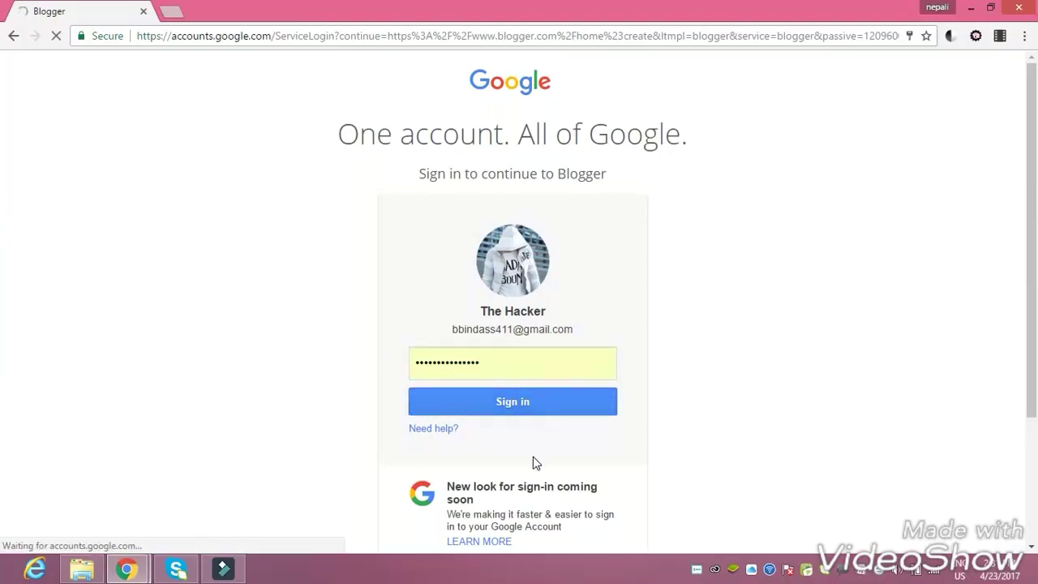
pyautogui.scroll(-2, 533, 454)
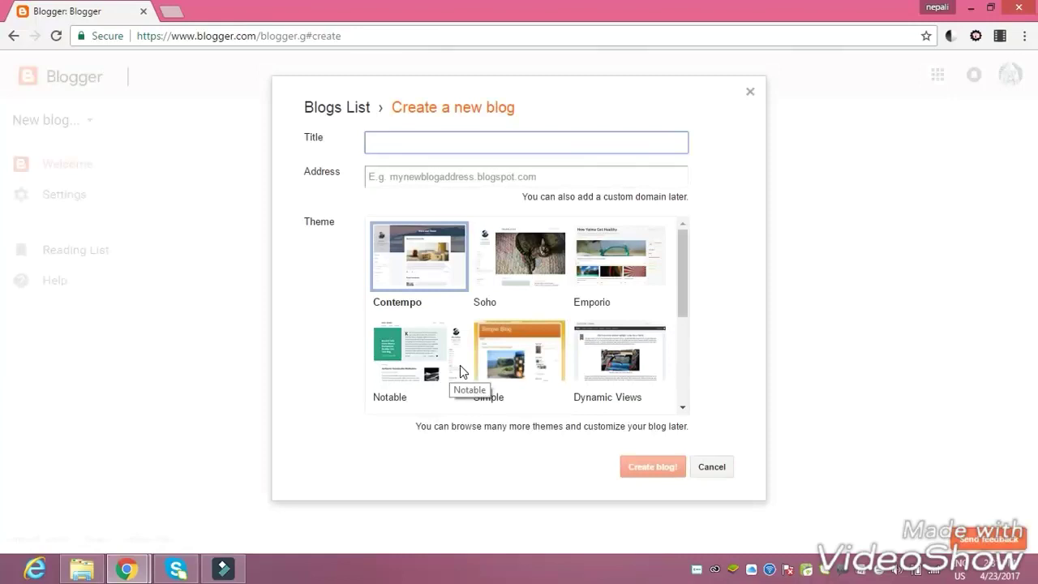
# Enter "new my blog" as the title of the new blog
pyautogui.click(387, 142)
pyautogui.write('ne')
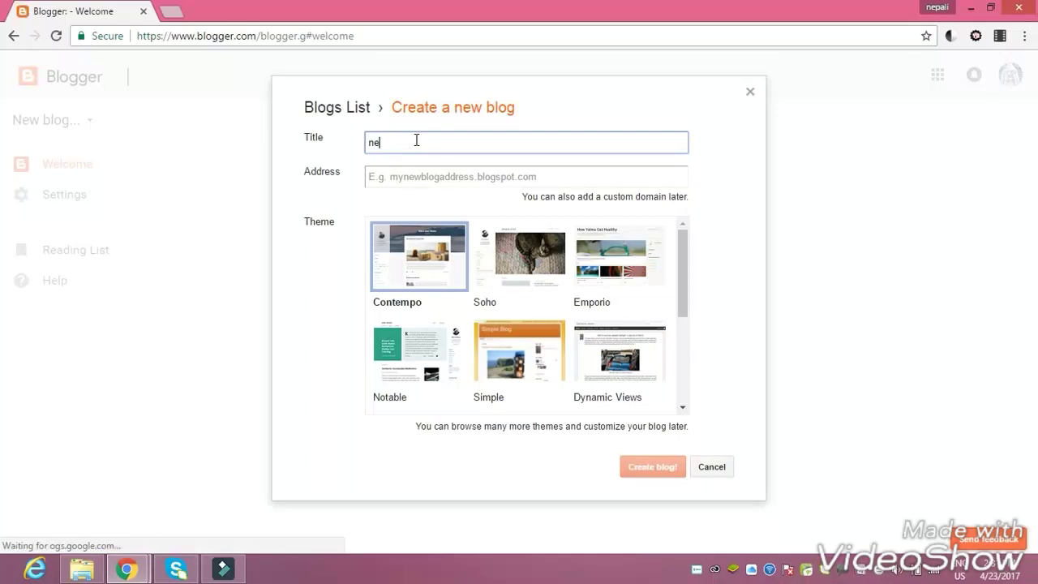
pyautogui.write('w my blog')
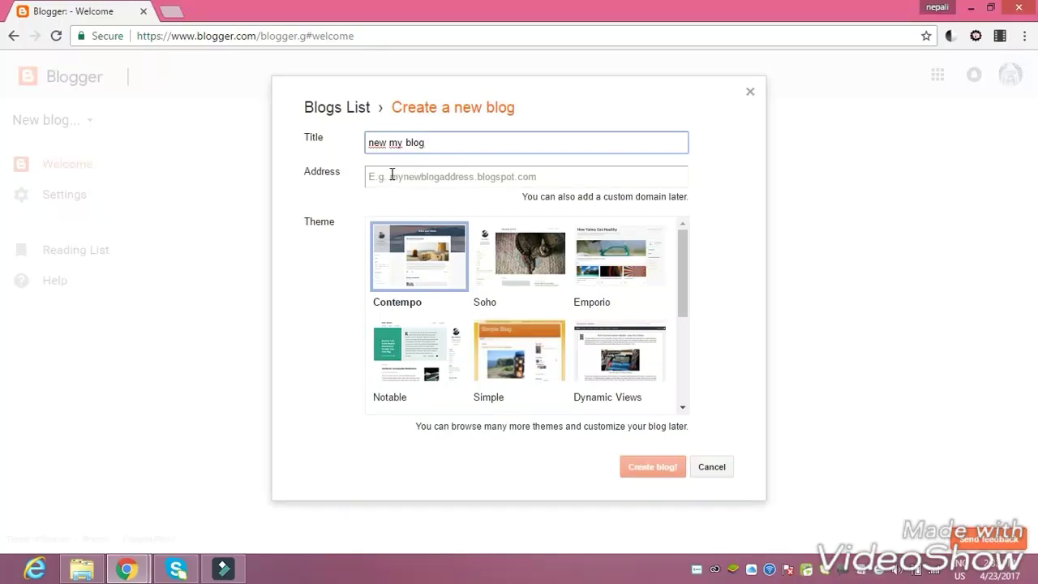
# Try chaunc.blogspot.com as the blog address, and change it to mychaunc.blogspot.com
pyautogui.click(443, 177)
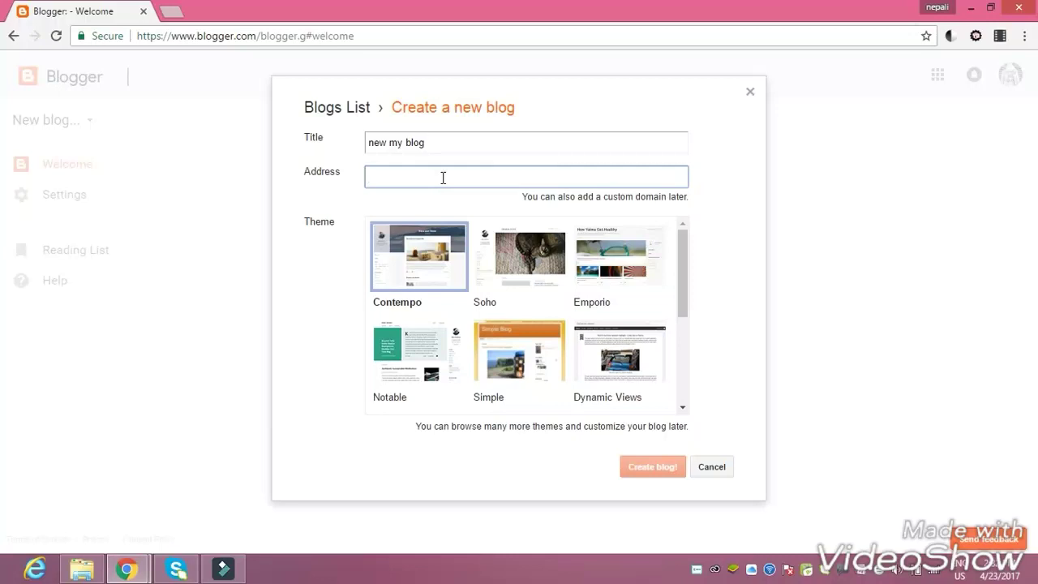
pyautogui.write('ch')
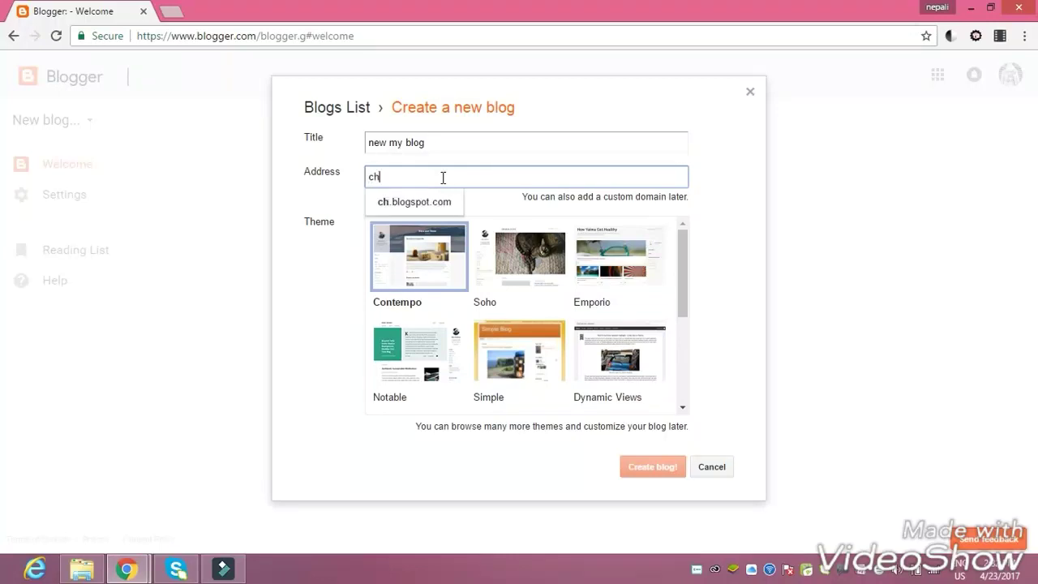
pyautogui.write('aunc')
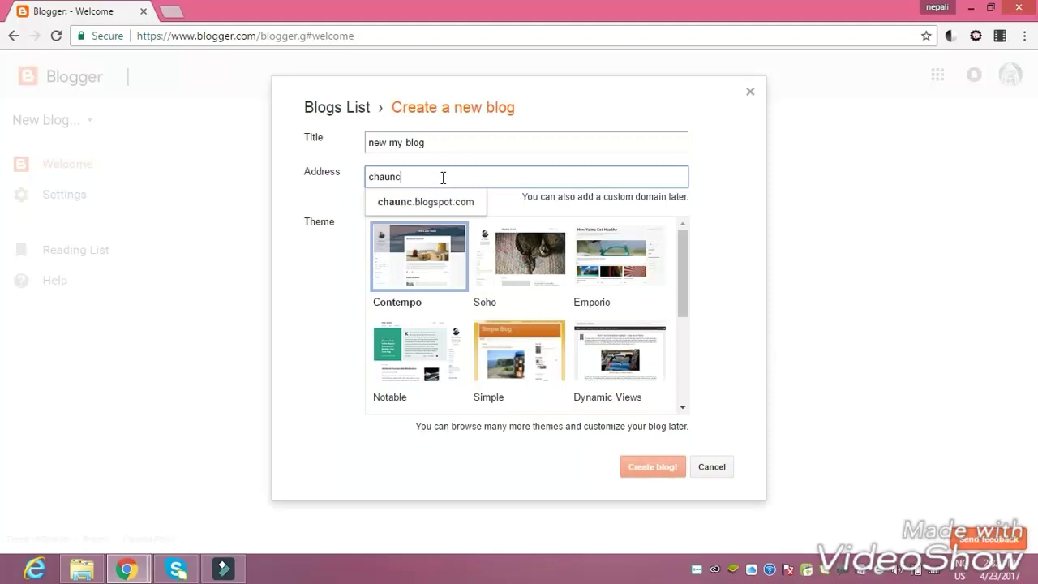
pyautogui.click(442, 207)
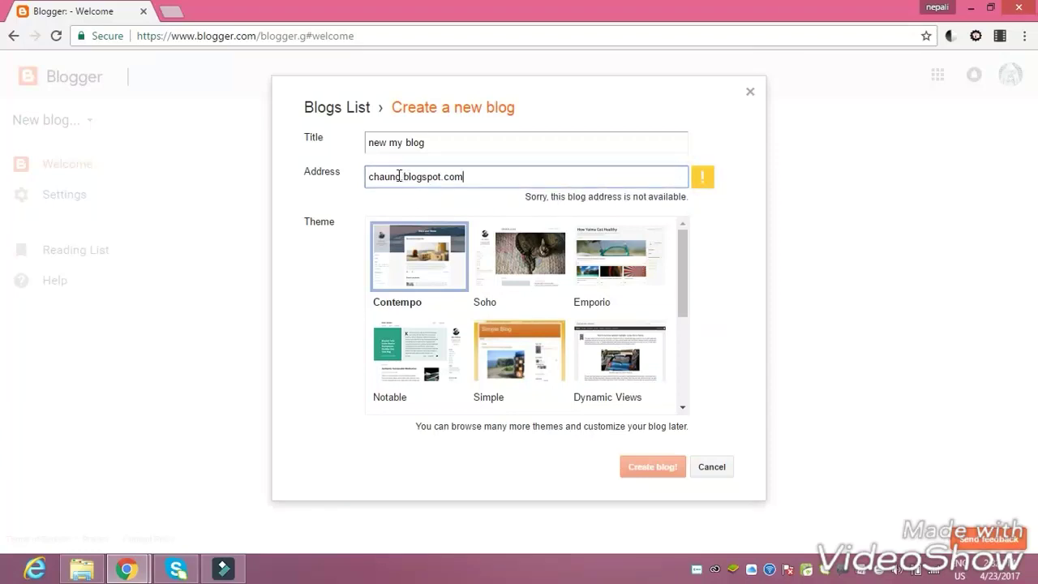
pyautogui.click(369, 176)
pyautogui.write('my')
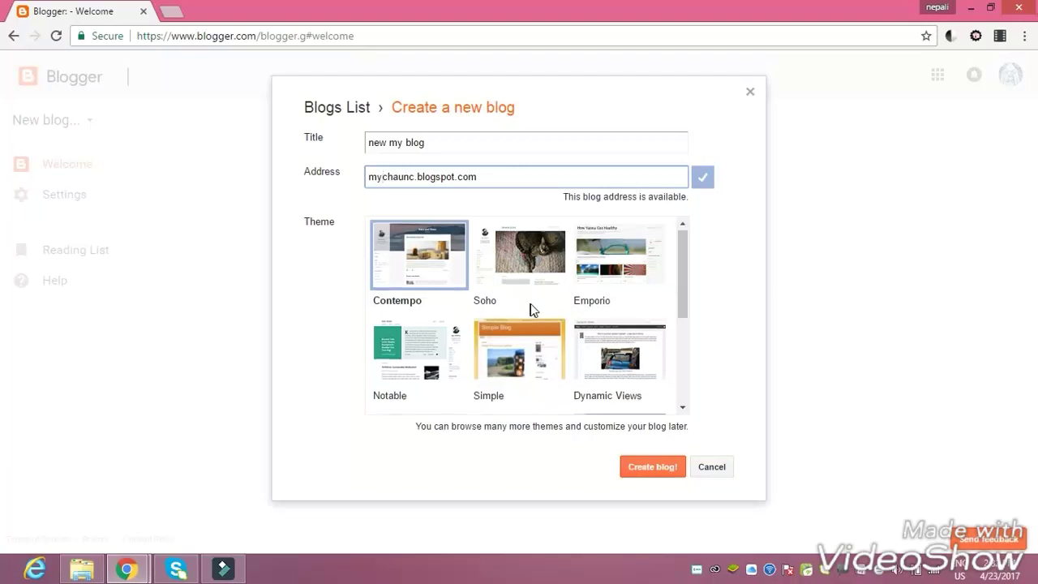
# Choose the Simple theme for the new blog and create the blog
pyautogui.scroll(-2, 543, 304)
pyautogui.scroll(-1, 524, 328)
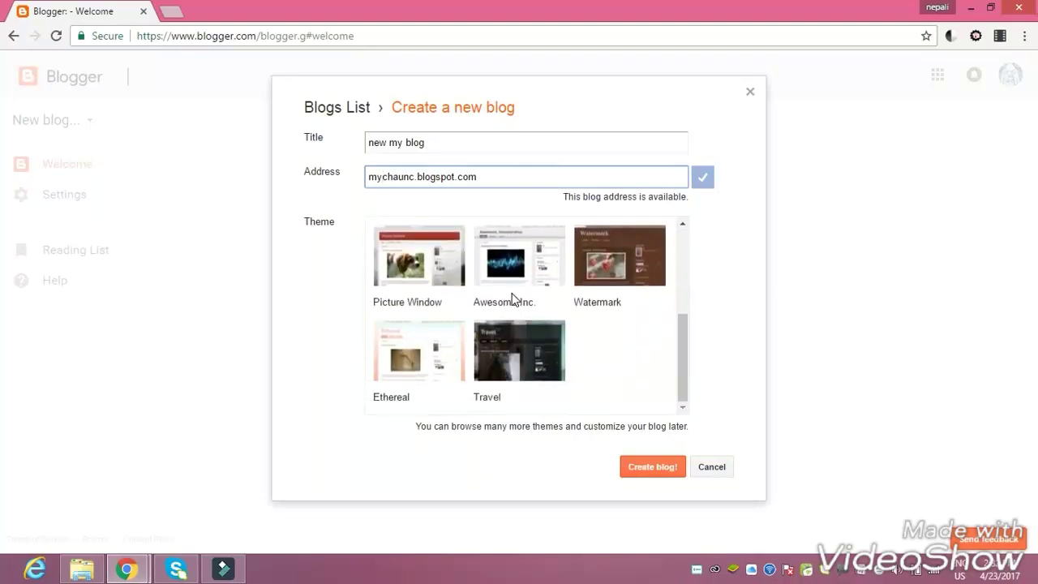
pyautogui.scroll(2, 513, 302)
pyautogui.click(532, 250)
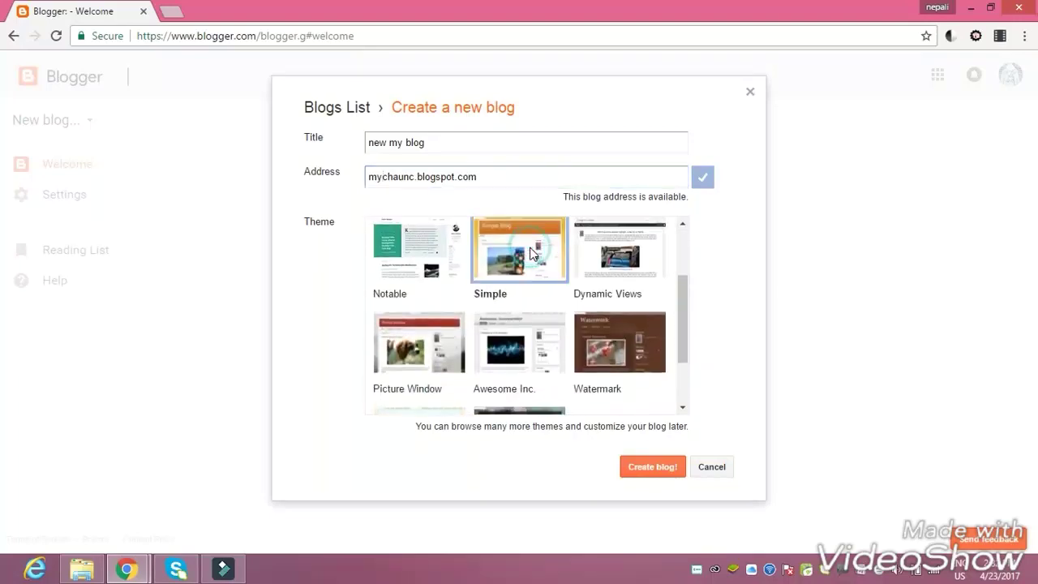
pyautogui.click(650, 468)
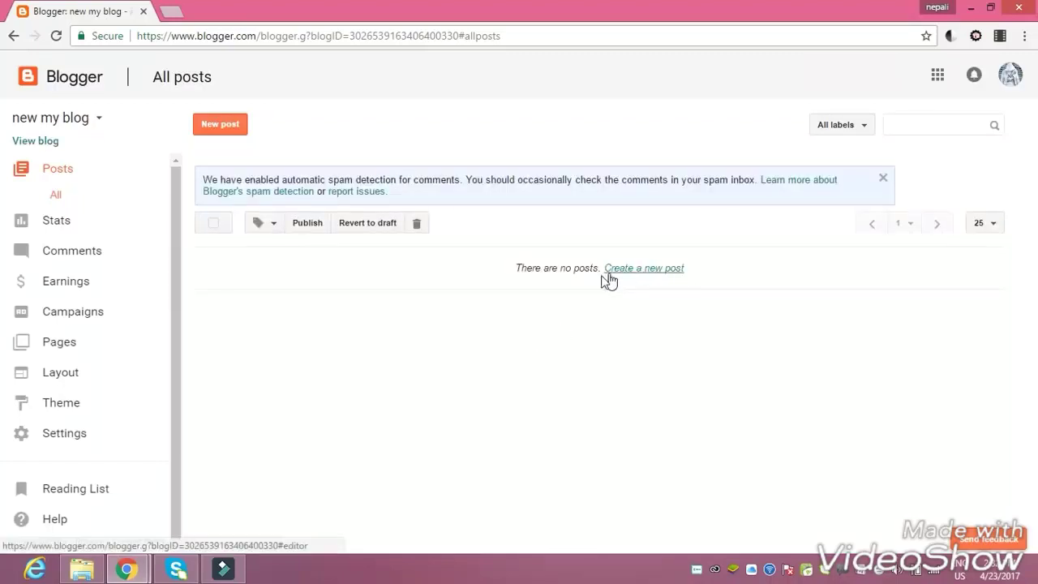
# Start a new post in the empty post list of the blog
pyautogui.click(661, 270)
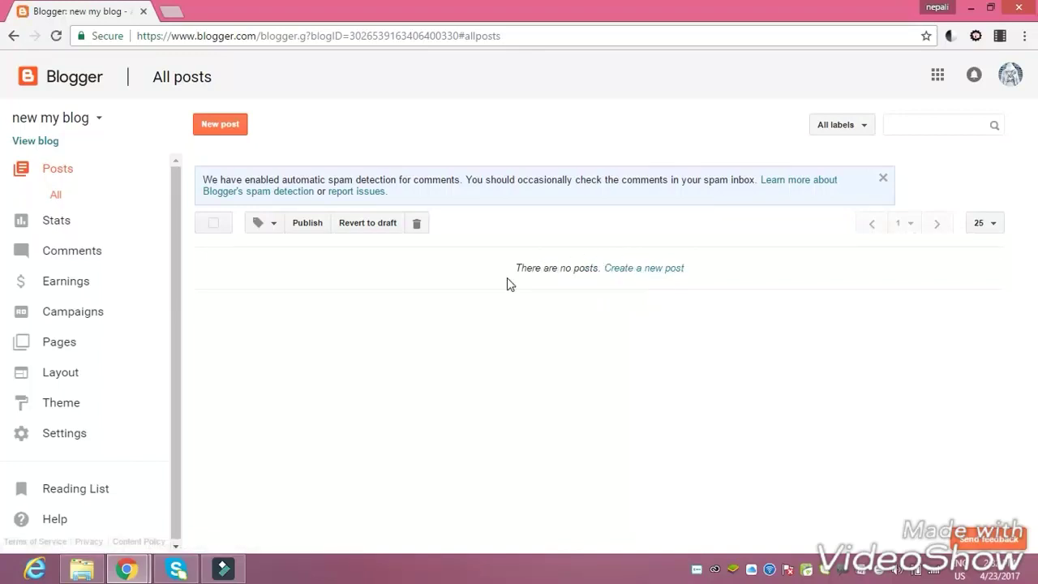
pyautogui.moveTo(511, 279); pyautogui.dragTo(710, 274)
pyautogui.click(710, 274)
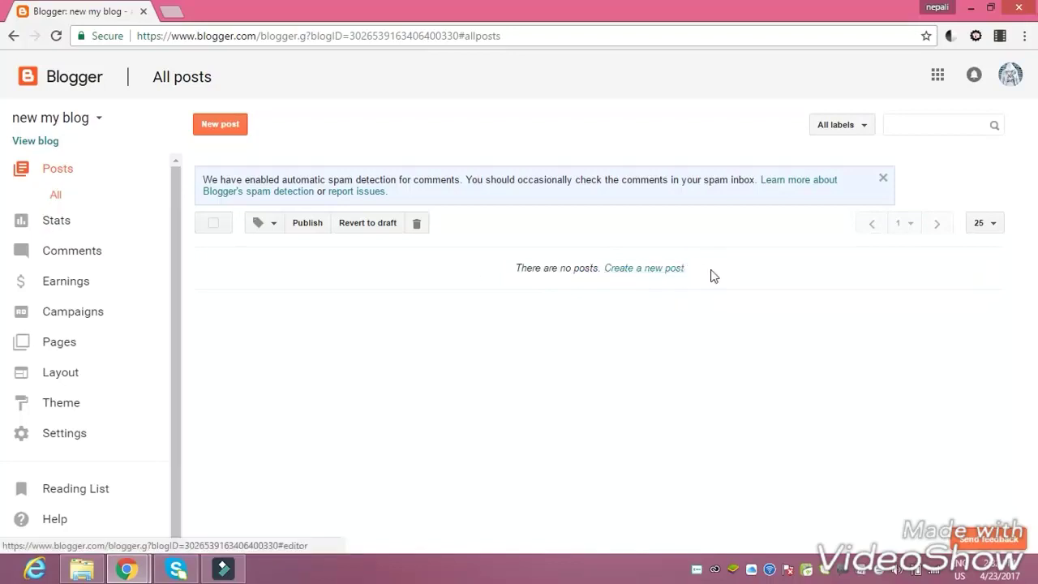
pyautogui.click(644, 274)
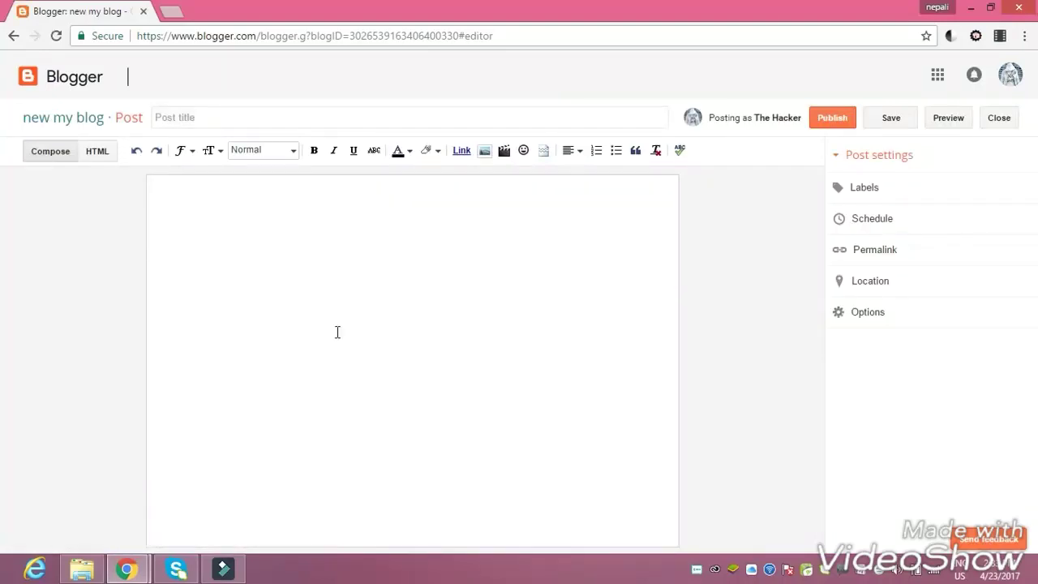
# Upload the picture "images (1)" from the Record folder and insert it into the post body
pyautogui.click(261, 287)
pyautogui.click(353, 151)
pyautogui.click(484, 150)
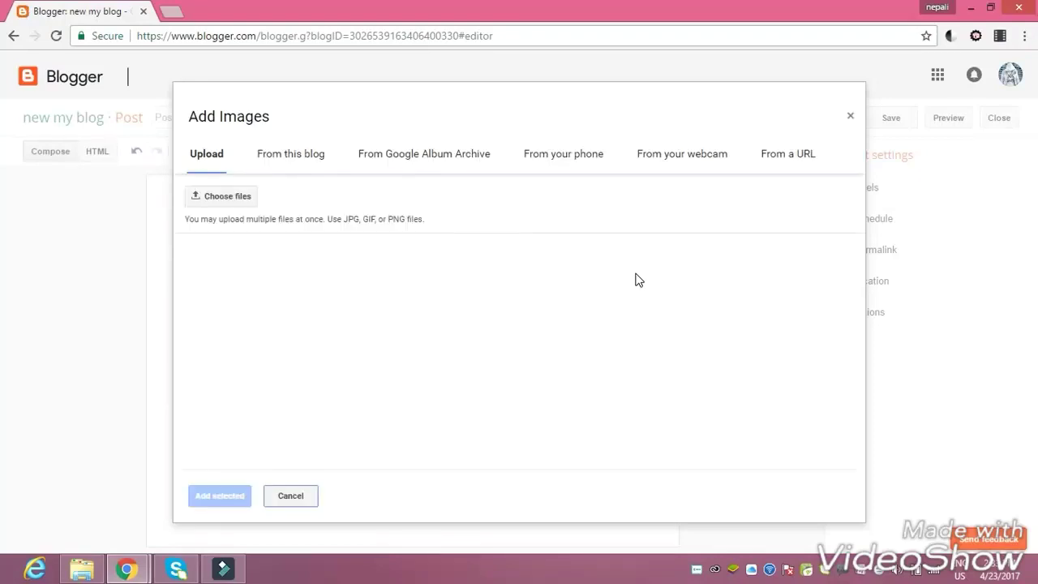
pyautogui.click(215, 205)
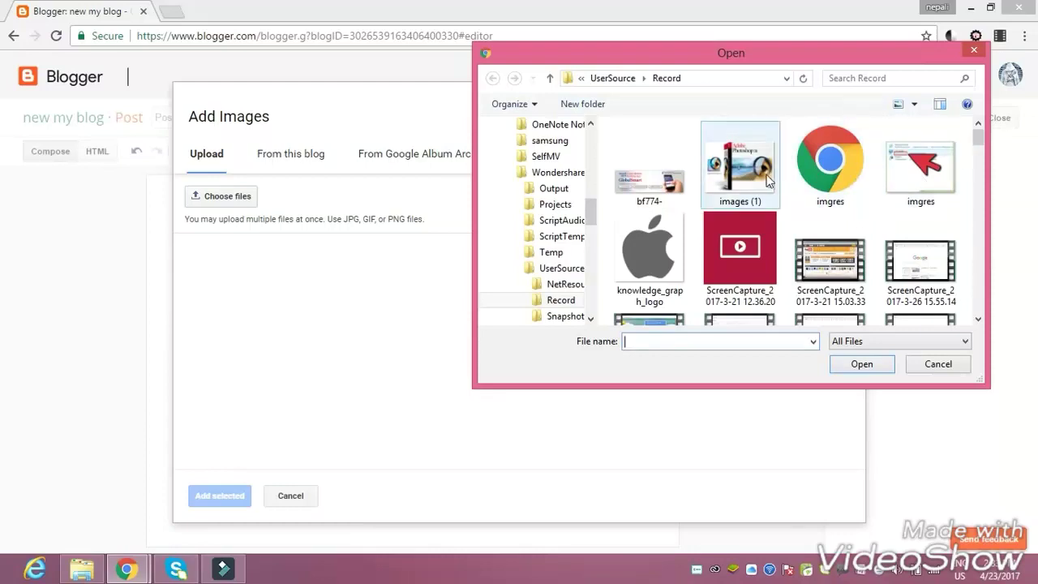
pyautogui.click(765, 180)
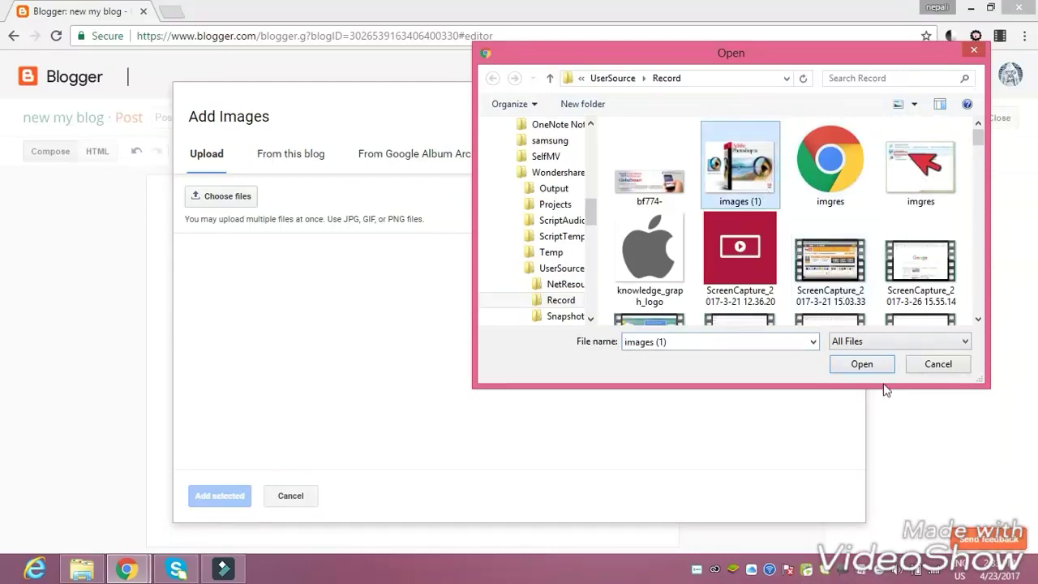
pyautogui.click(862, 365)
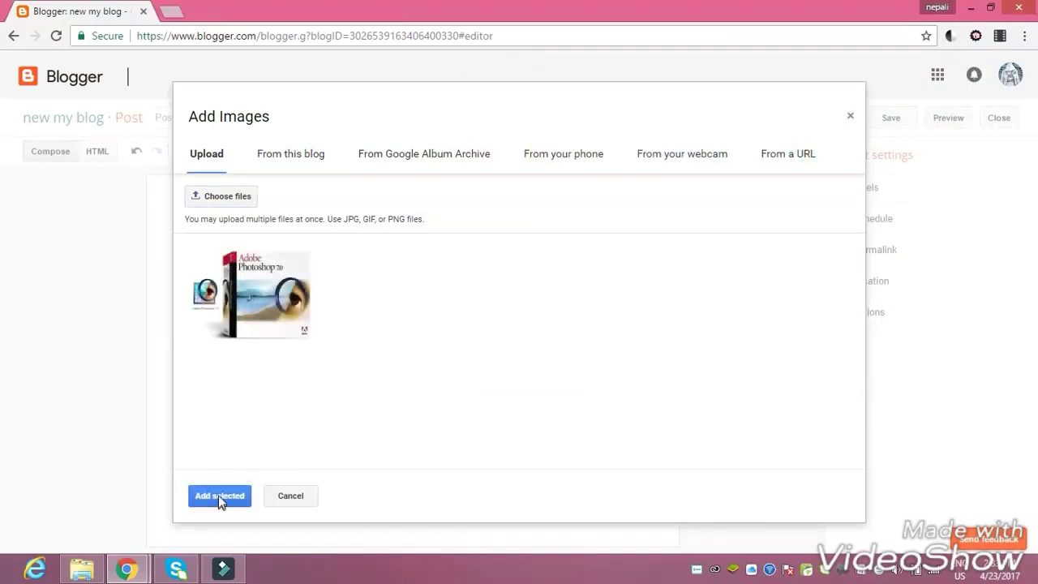
pyautogui.click(218, 495)
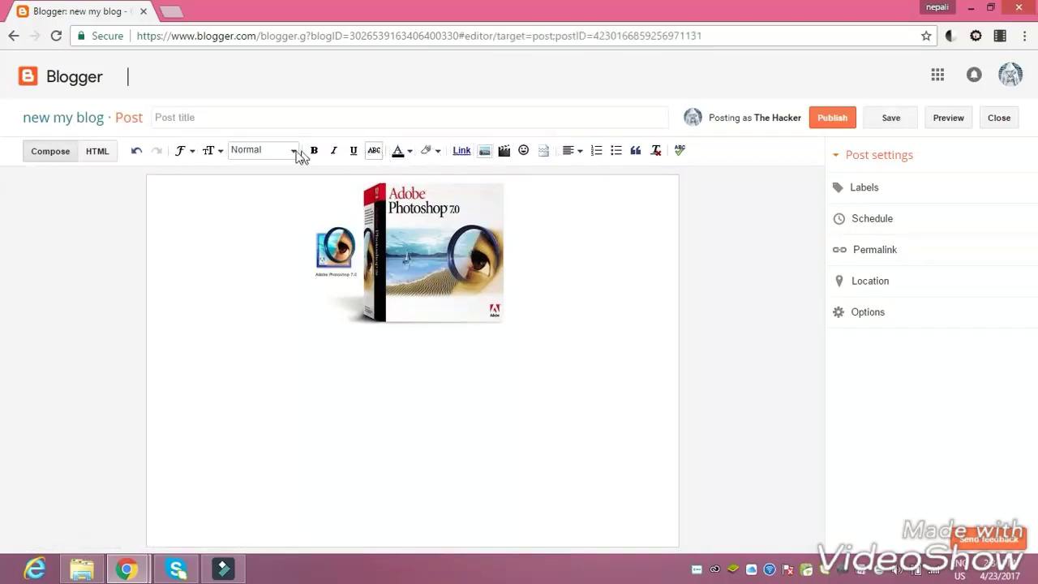
# Add the caption "new pkptoshop" below the Photoshop image and save the post
pyautogui.click(398, 156)
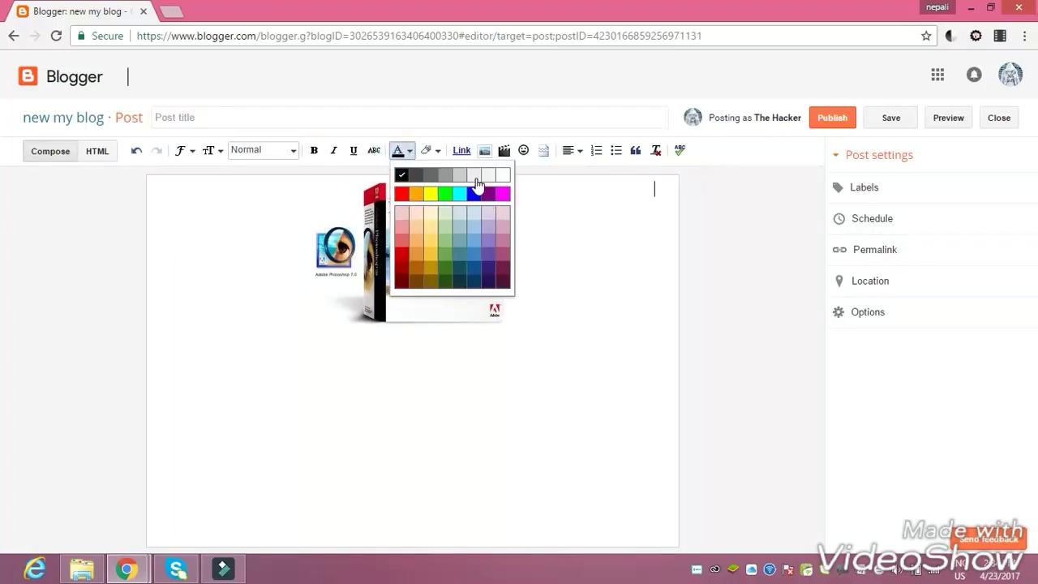
pyautogui.click(402, 193)
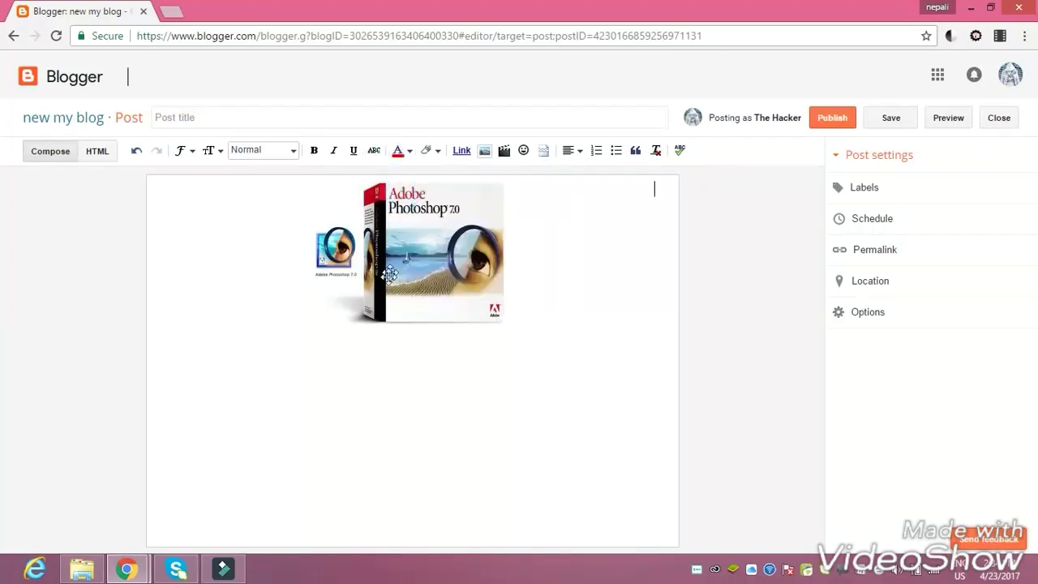
pyautogui.click(280, 314)
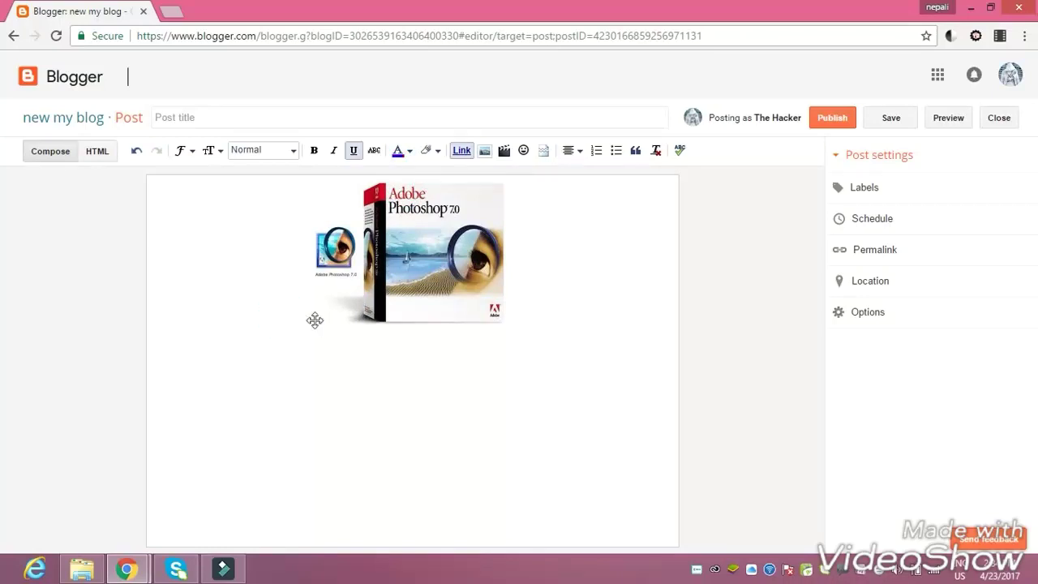
pyautogui.click(301, 339)
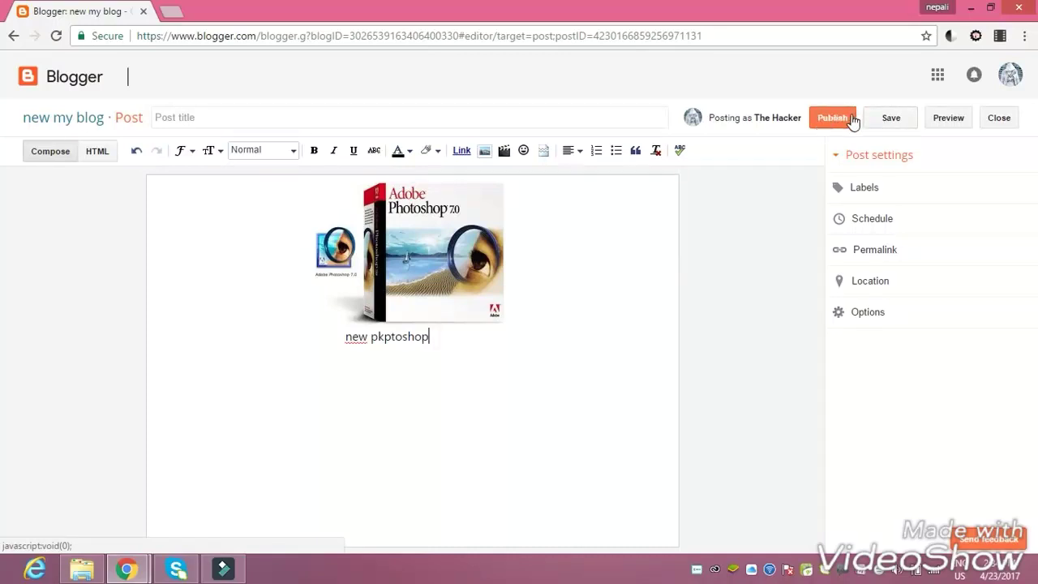
pyautogui.click(895, 123)
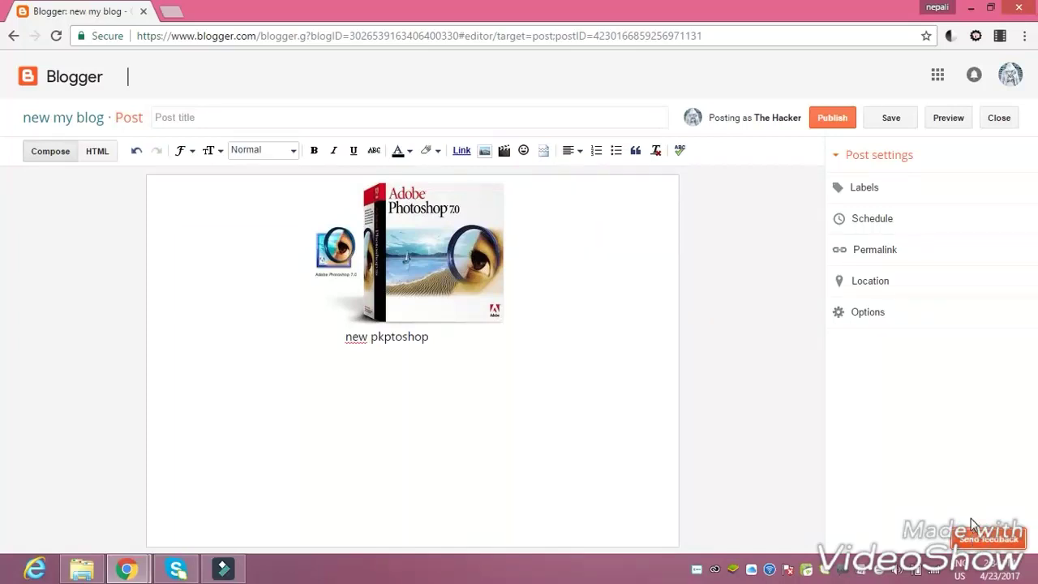
# Open the Send feedback form and enter "my gusy new photo shop" as the description
pyautogui.click(990, 541)
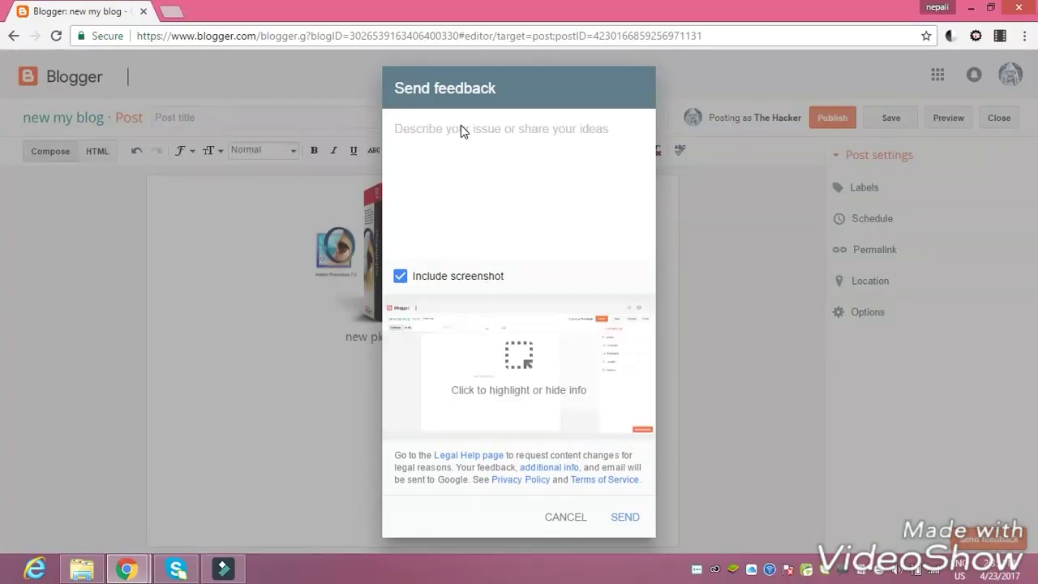
pyautogui.write('new photo shop')
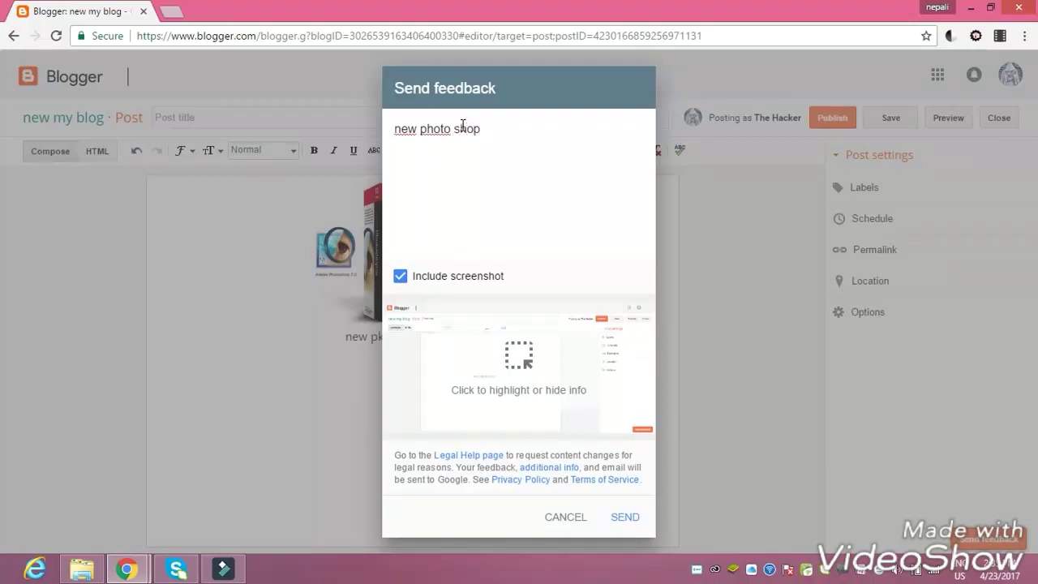
pyautogui.click(393, 131)
pyautogui.write('my ')
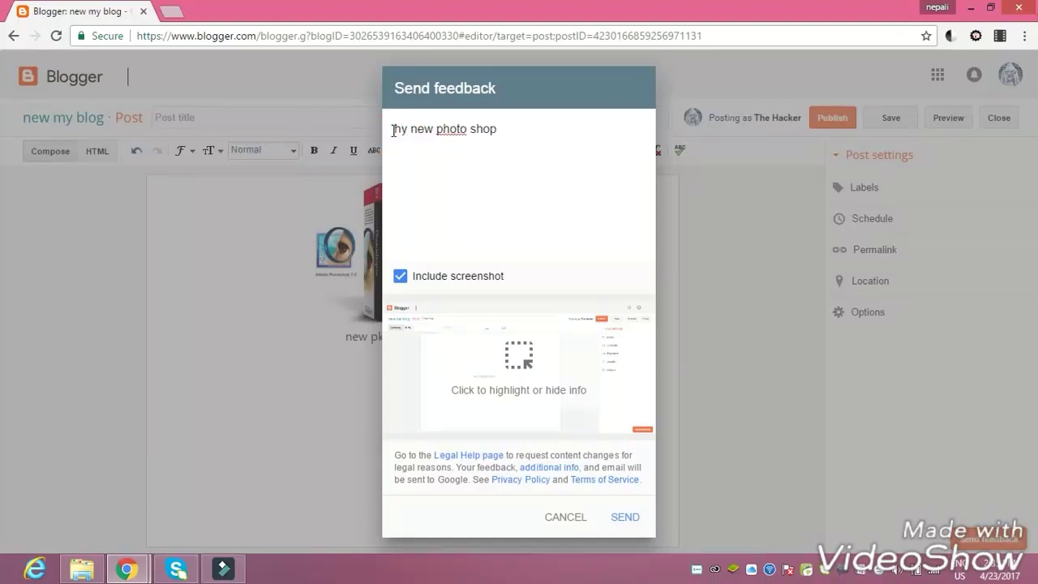
pyautogui.write('h')
pyautogui.press('BackSpace')
pyautogui.write('gusy')
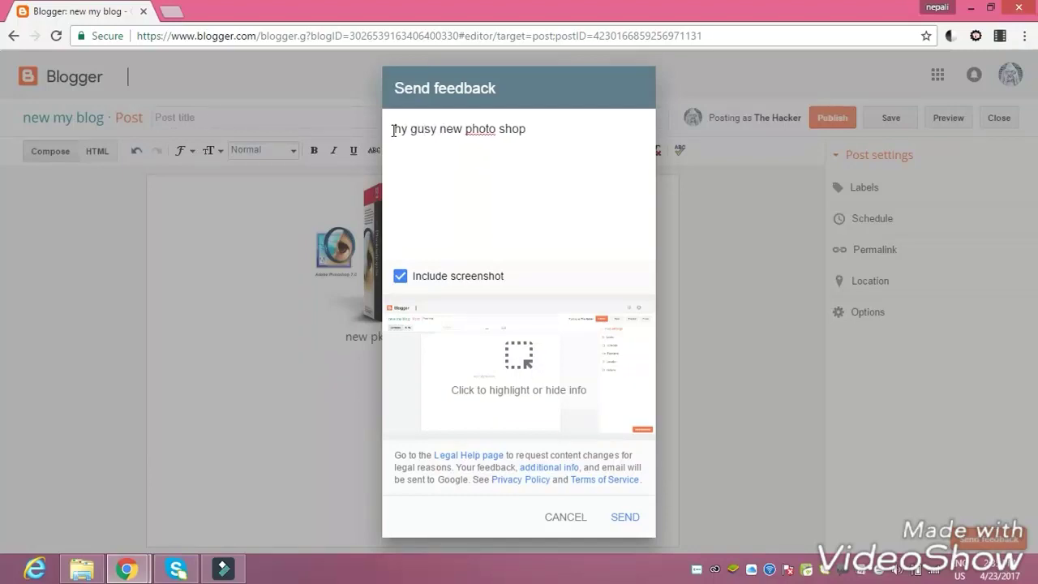
# Highlight the Photoshop image and its caption in the feedback screenshot, and cancel the feedback
pyautogui.click(519, 354)
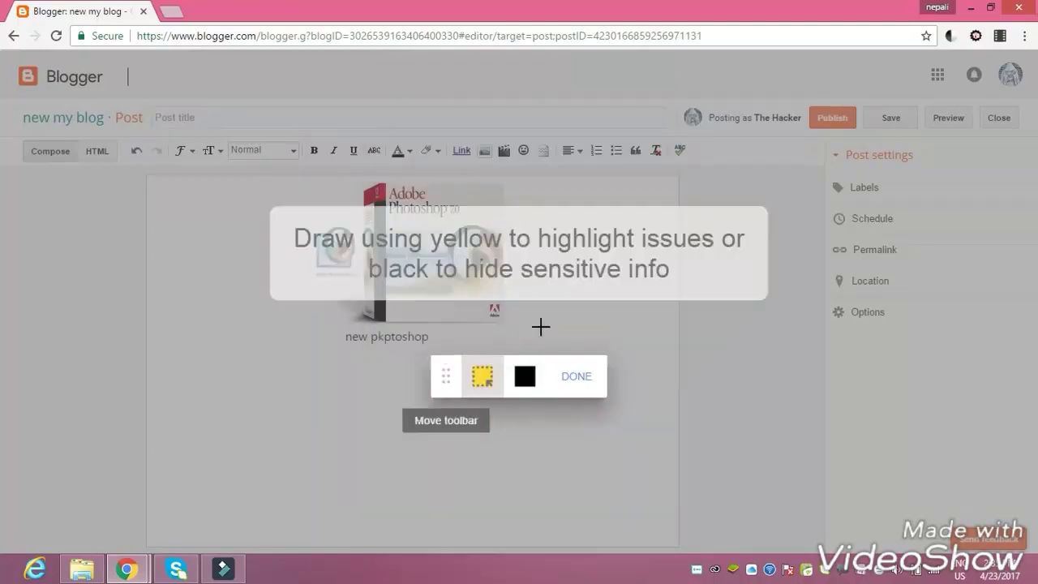
pyautogui.moveTo(158, 206); pyautogui.dragTo(363, 53)
pyautogui.click(241, 207)
pyautogui.moveTo(8, 200)
pyautogui.mouseDown()
pyautogui.moveTo(246, 222)
pyautogui.moveTo(512, 221)
pyautogui.mouseUp()
pyautogui.moveTo(374, 223); pyautogui.dragTo(395, 297)
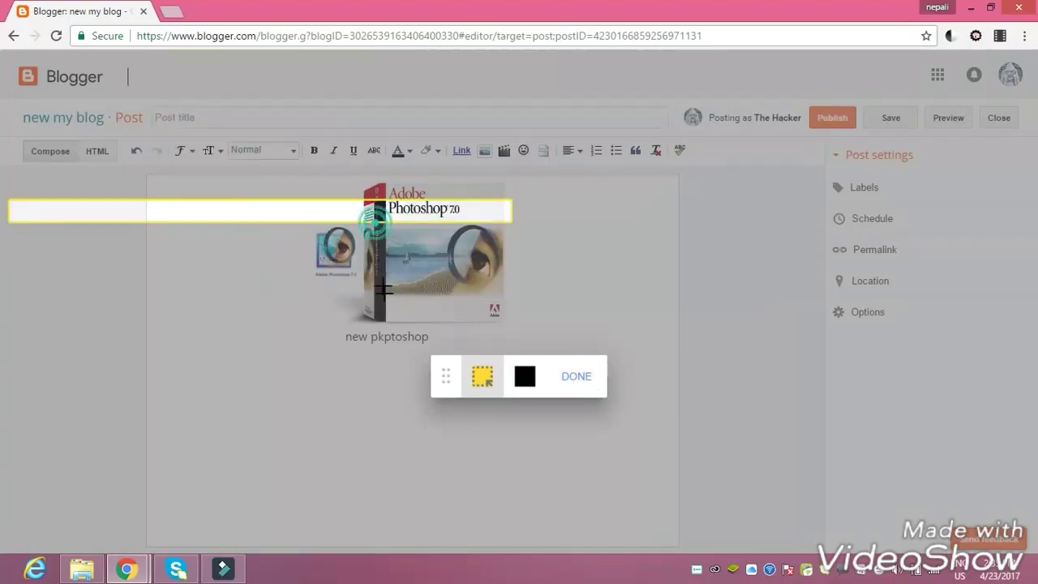
pyautogui.click(394, 223)
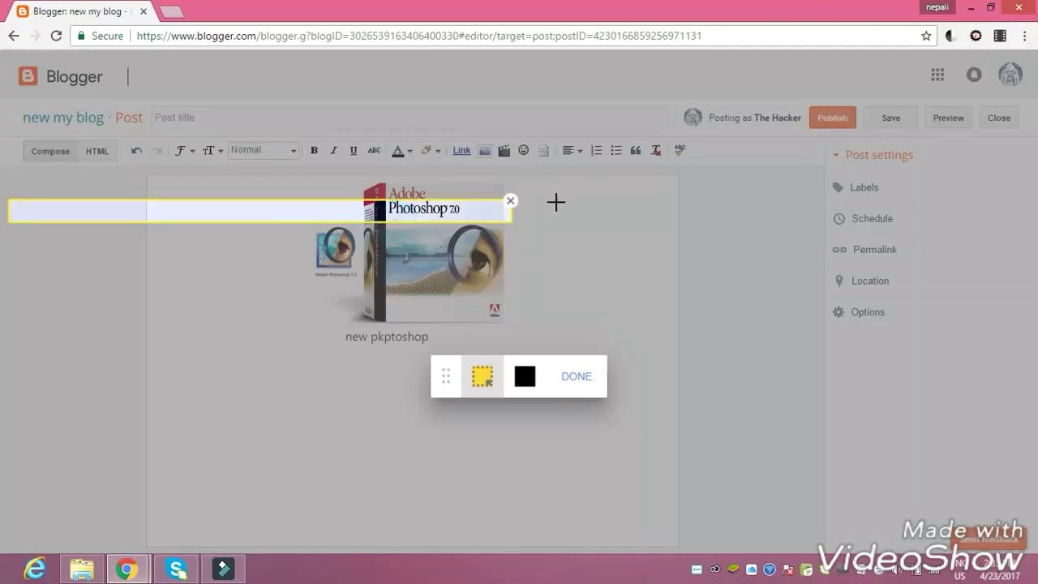
pyautogui.click(511, 201)
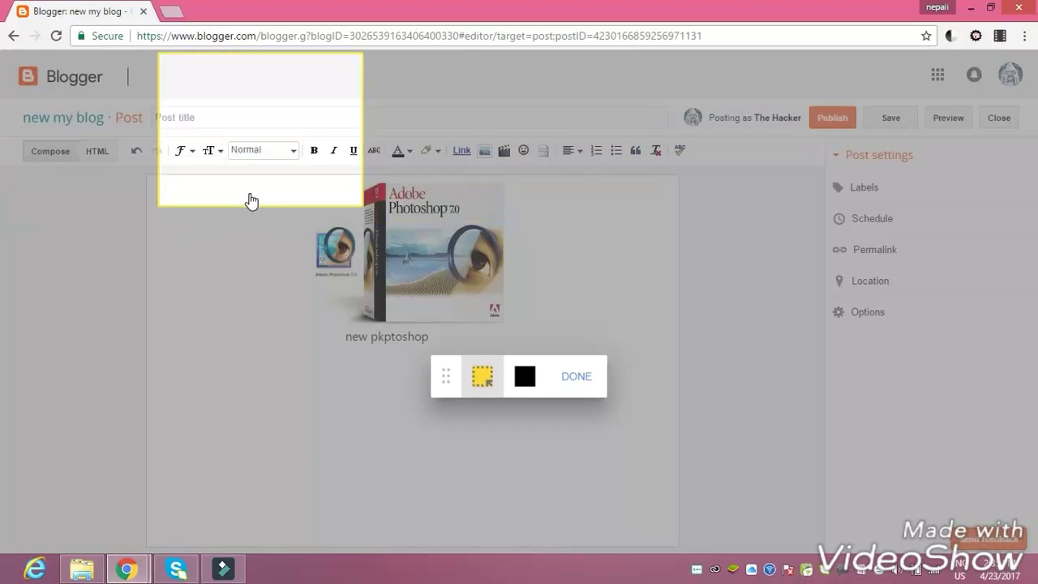
pyautogui.moveTo(574, 195); pyautogui.dragTo(282, 414)
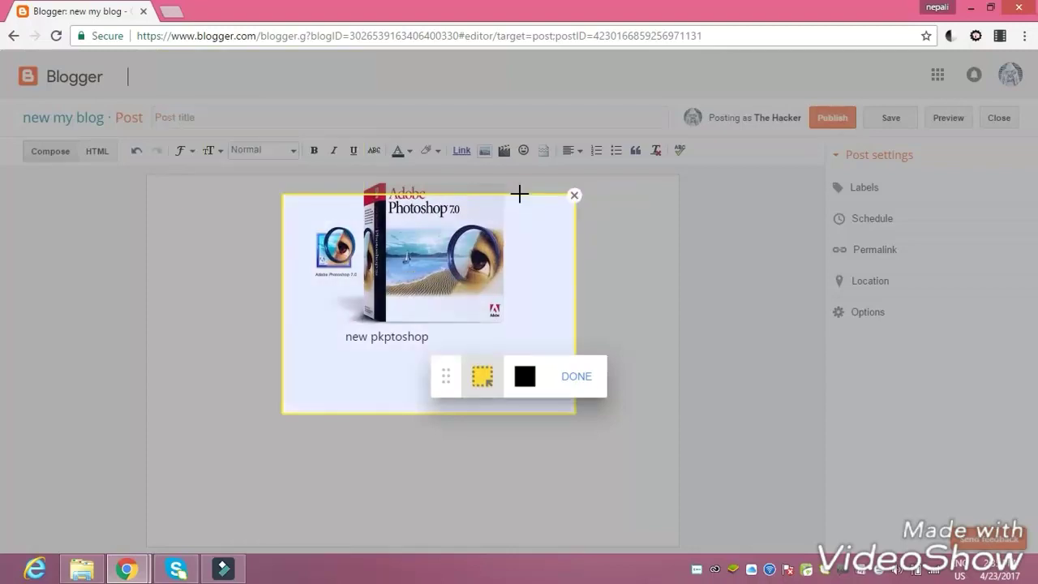
pyautogui.click(520, 192)
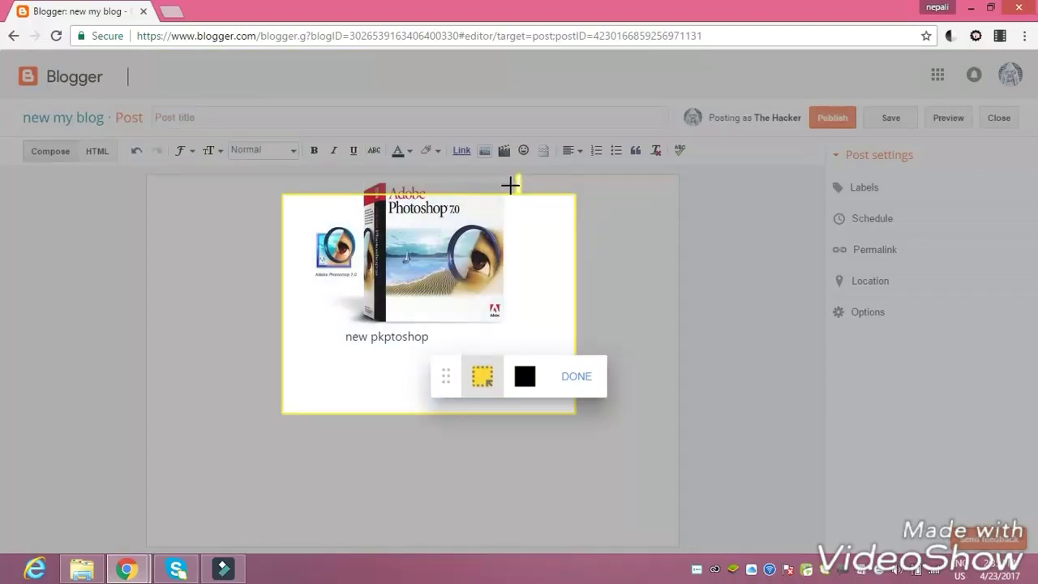
pyautogui.click(521, 189)
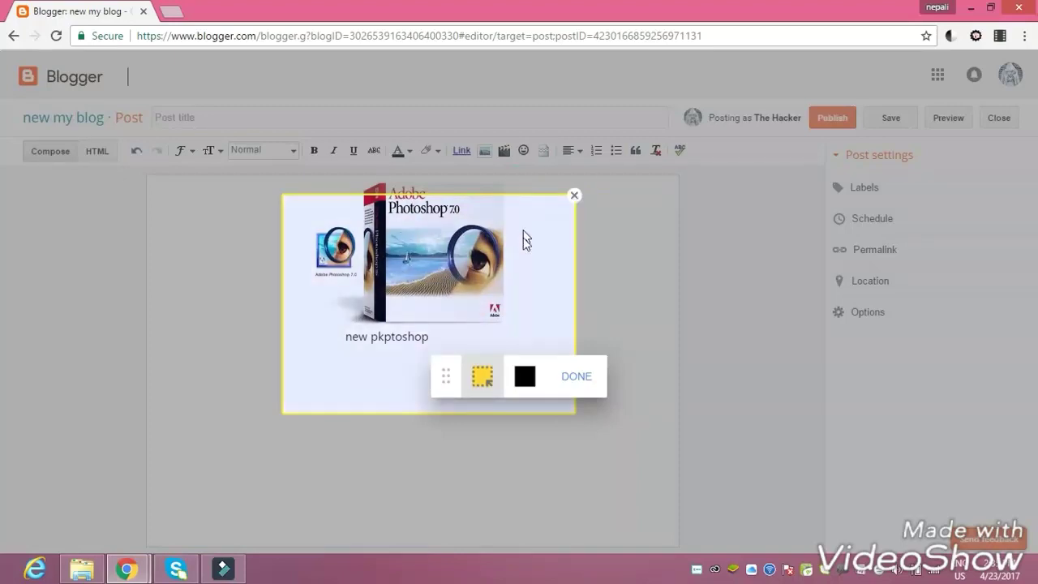
pyautogui.click(562, 379)
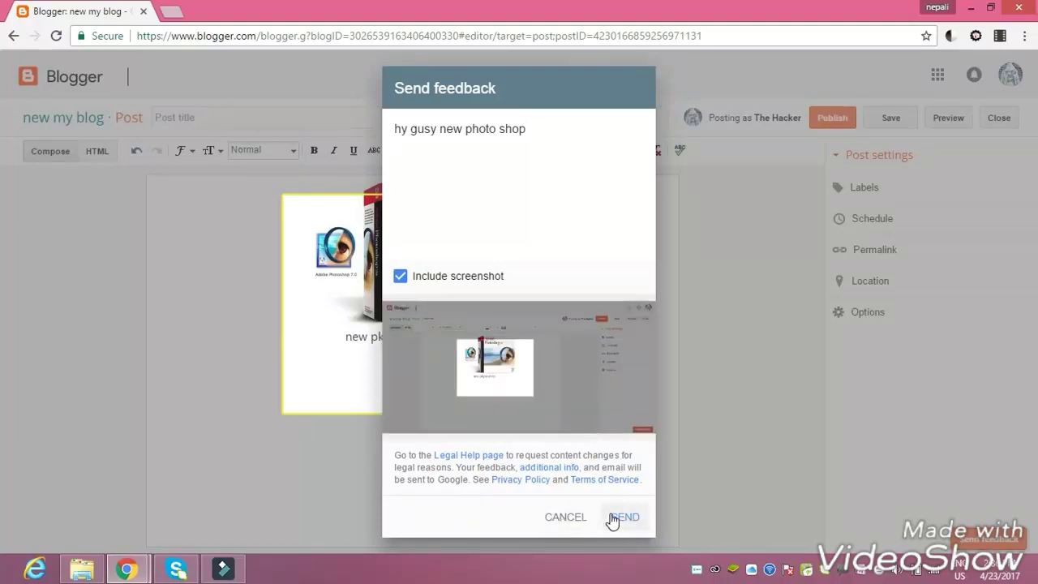
pyautogui.click(559, 519)
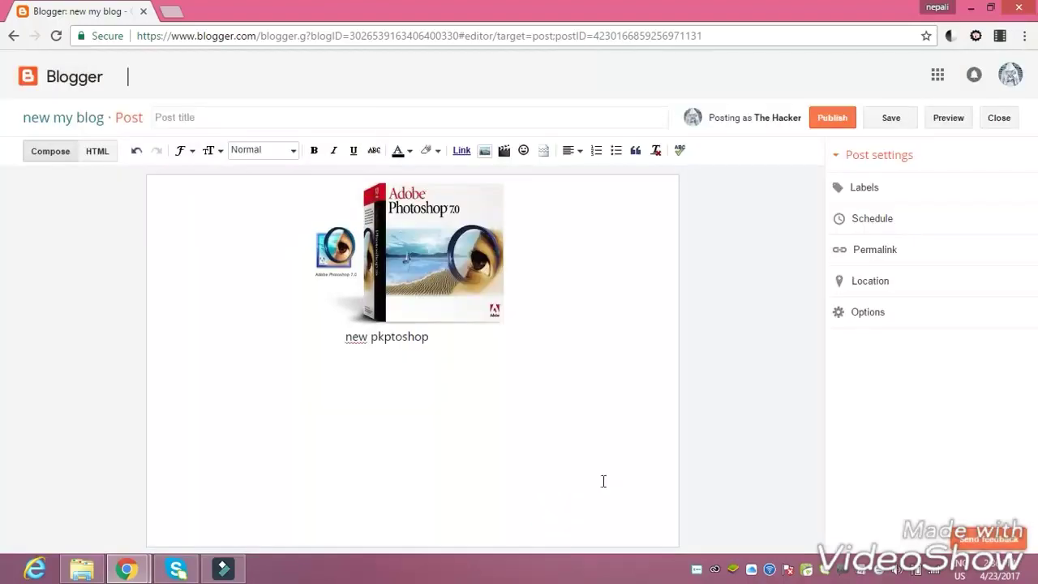
# Save the post and open its Labels setting
pyautogui.click(890, 124)
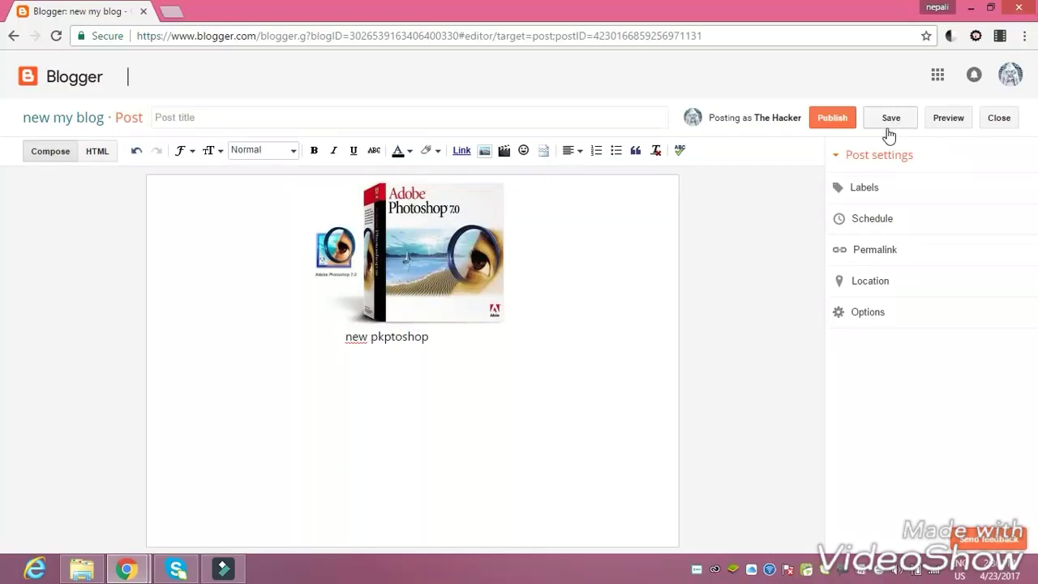
pyautogui.click(228, 116)
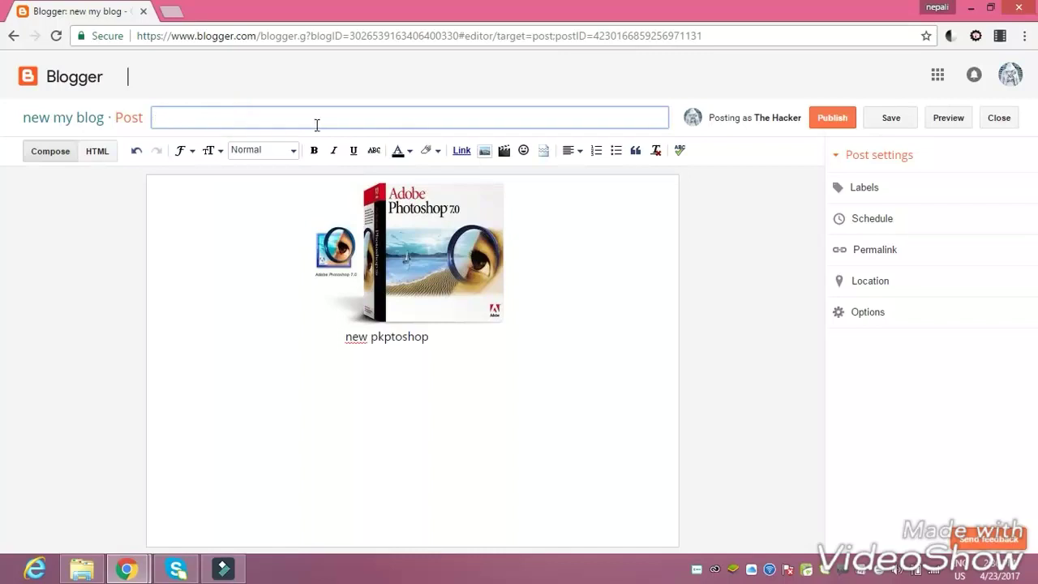
pyautogui.moveTo(712, 118); pyautogui.dragTo(808, 118)
pyautogui.click(738, 200)
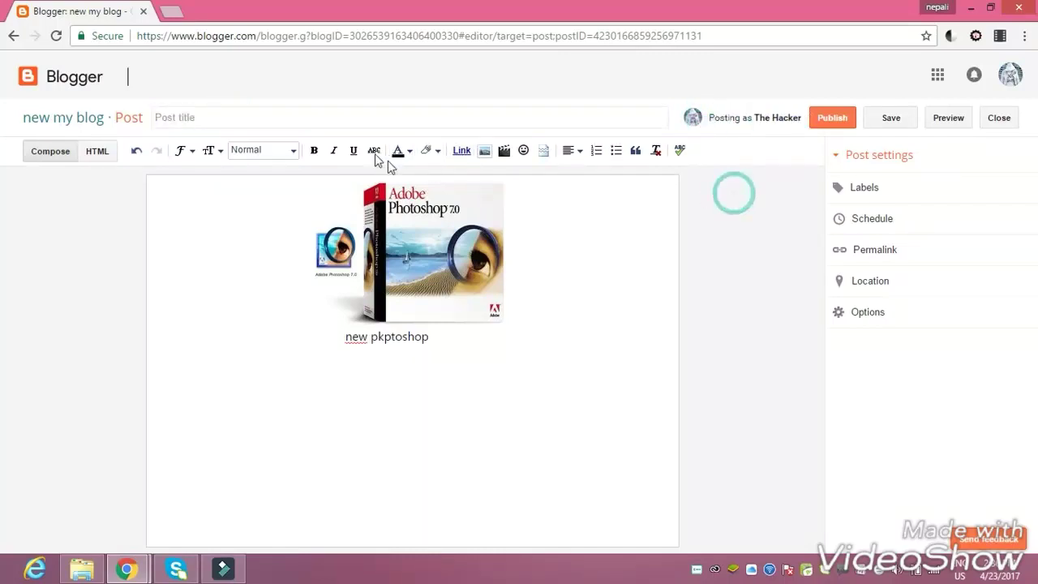
pyautogui.moveTo(704, 122); pyautogui.dragTo(819, 118)
pyautogui.click(737, 237)
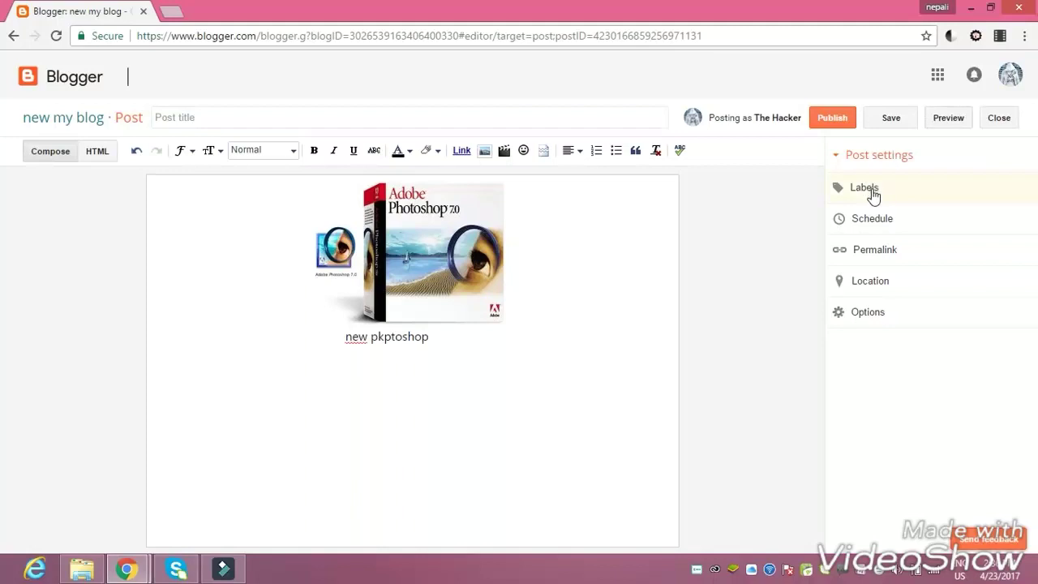
pyautogui.click(868, 192)
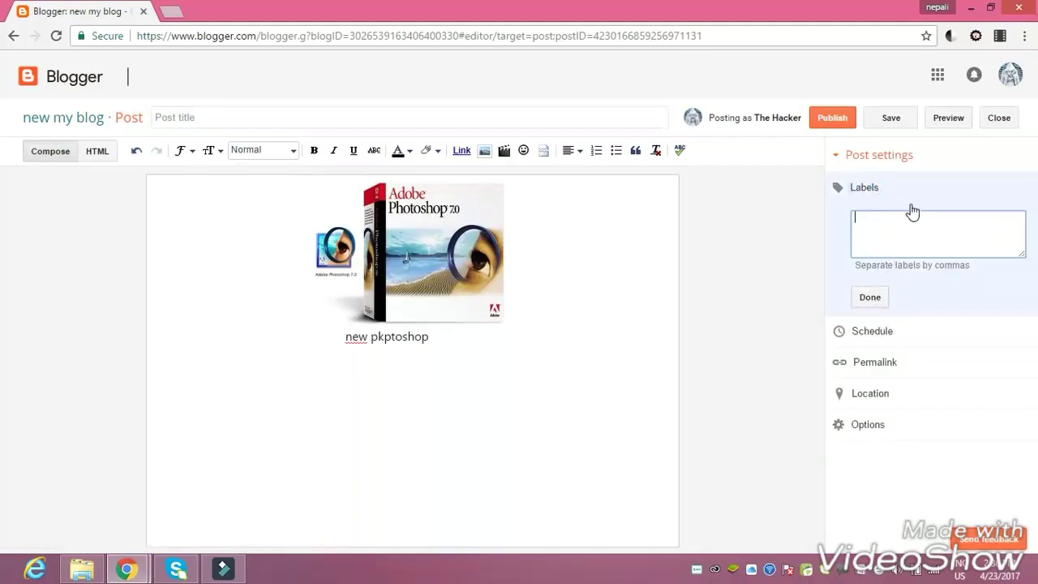
pyautogui.click(750, 265)
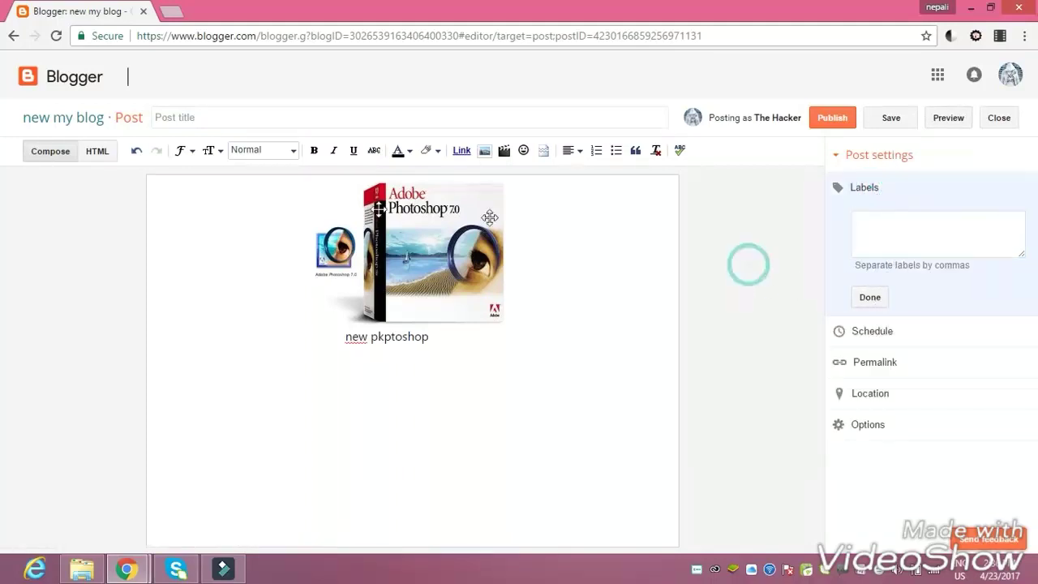
pyautogui.click(51, 153)
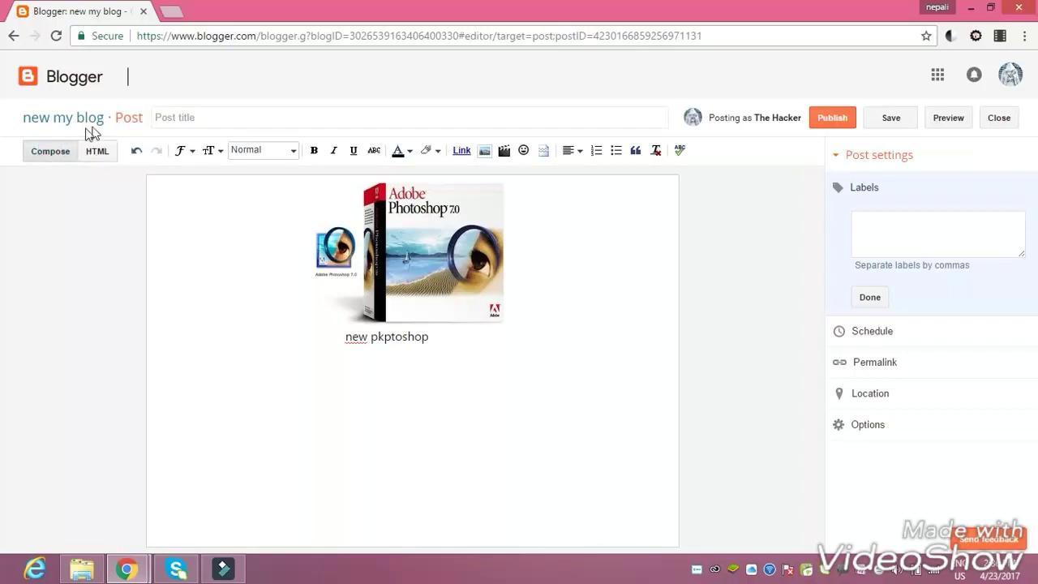
# Title the post "new" and return to the list of all posts
pyautogui.click(168, 119)
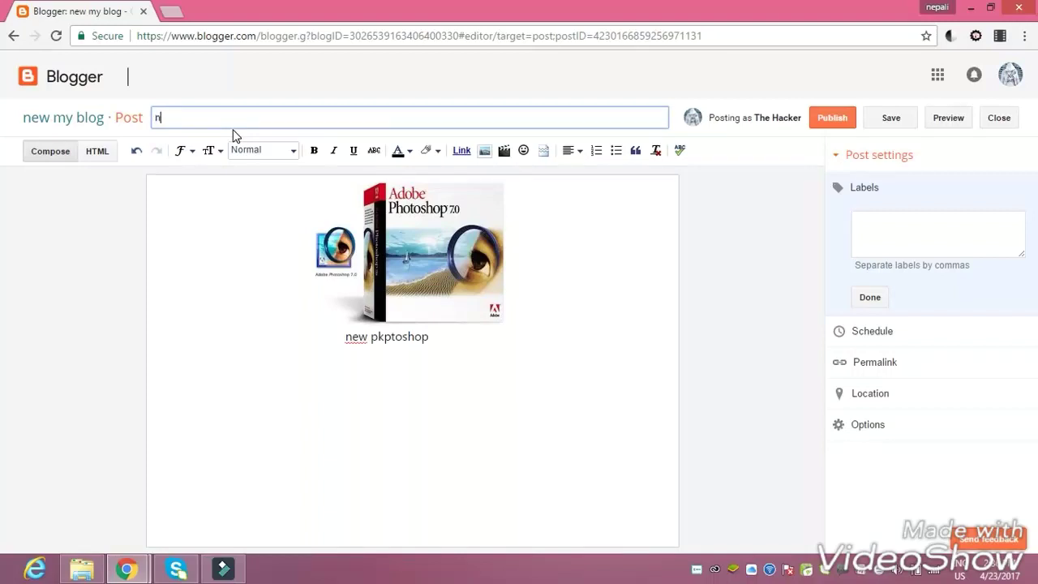
pyautogui.press('Tab')
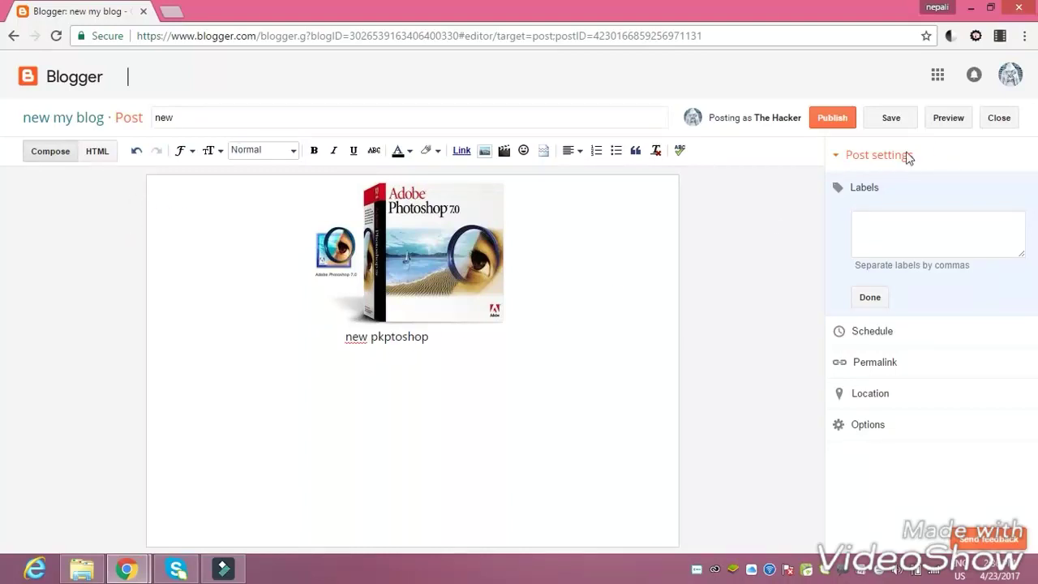
pyautogui.click(12, 36)
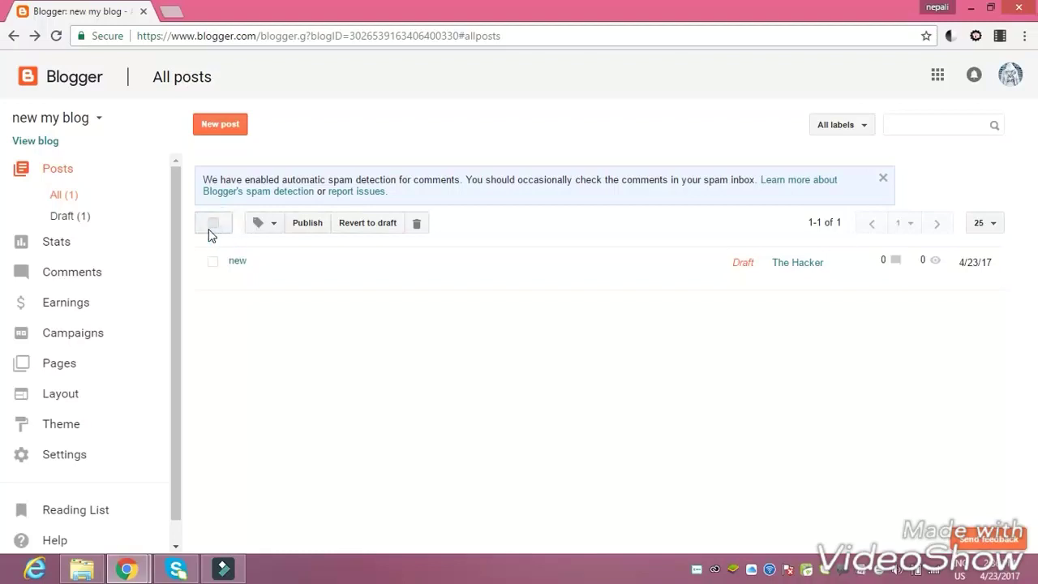
# Check the blog's draft posts and return to the list of all posts
pyautogui.moveTo(725, 248)
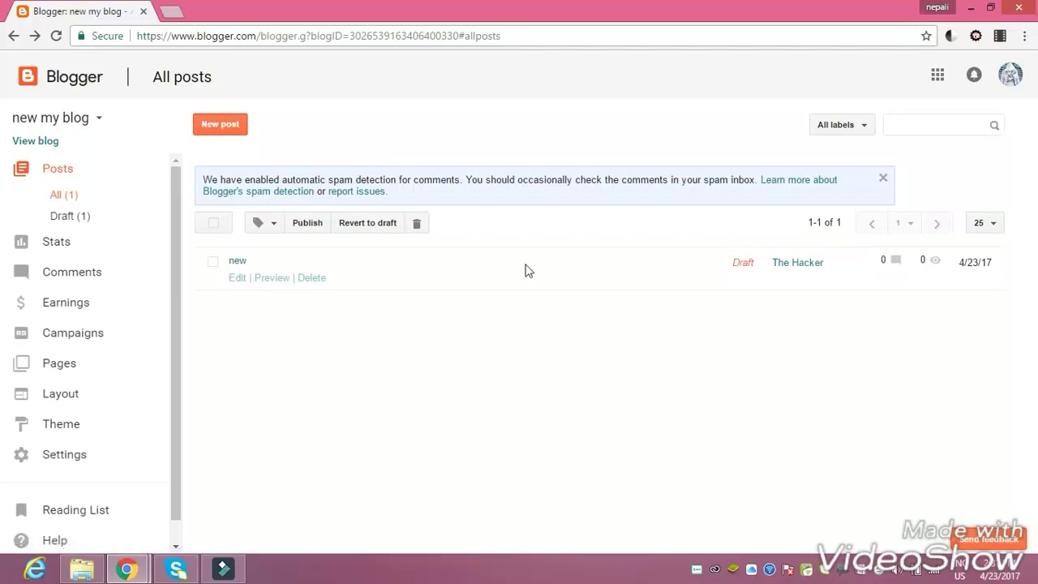
pyautogui.click(173, 13)
pyautogui.click(132, 17)
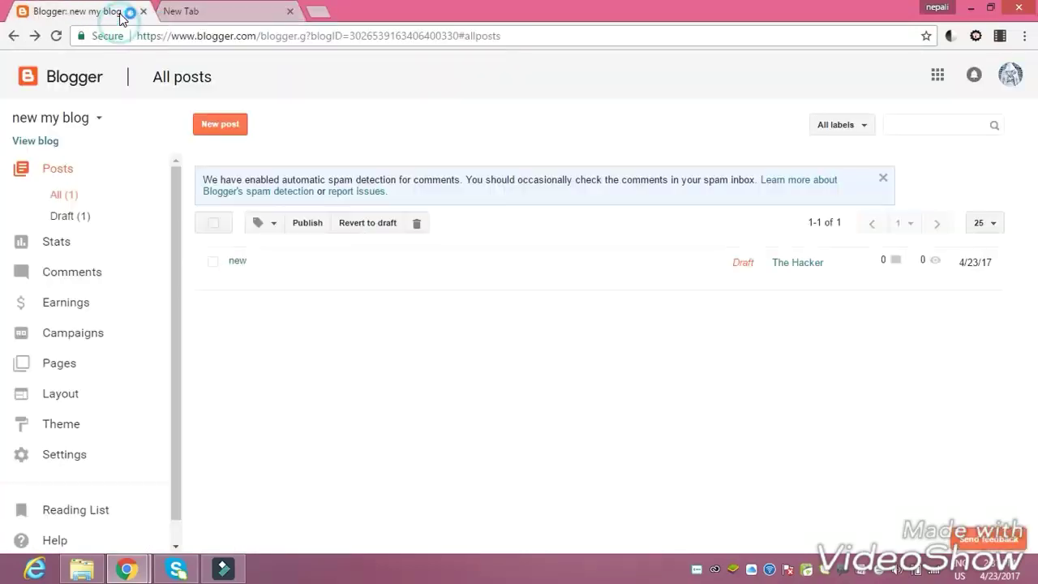
pyautogui.click(70, 217)
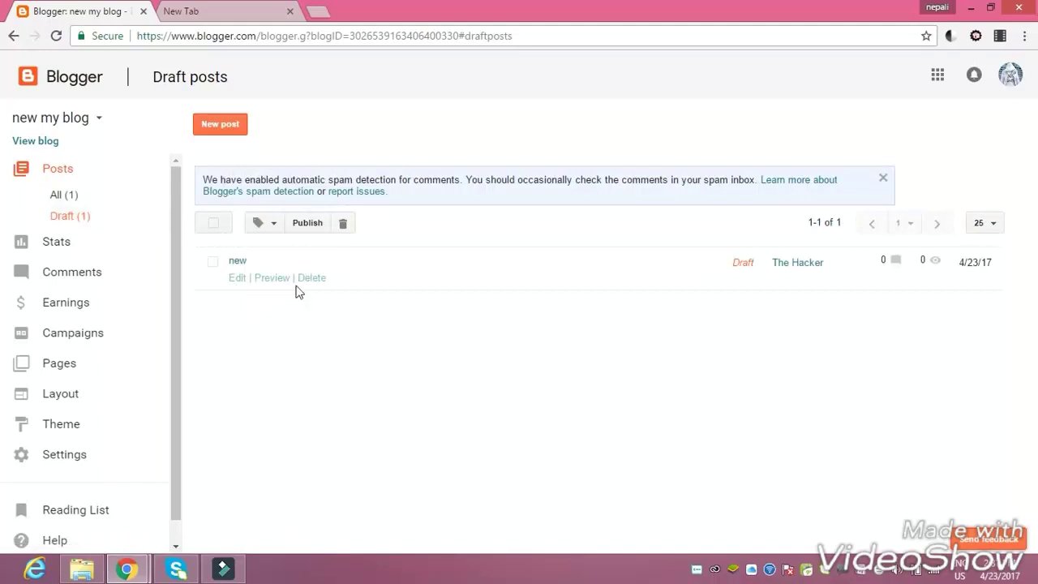
pyautogui.click(69, 201)
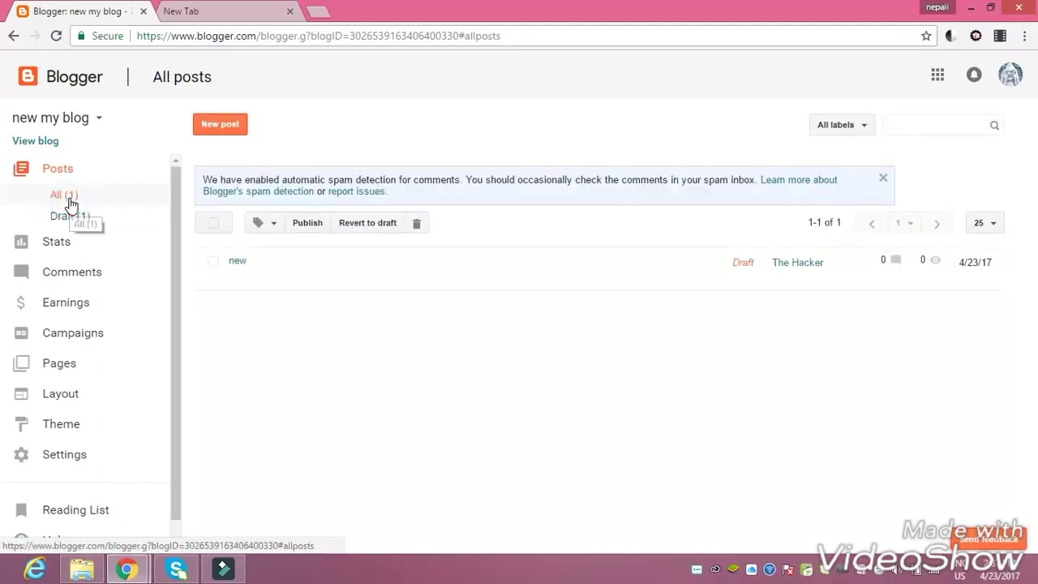
# Start another new post and upload the video "ScreenCapture_2017-3-21 15.03.33" from the Record folder into its body
pyautogui.click(221, 125)
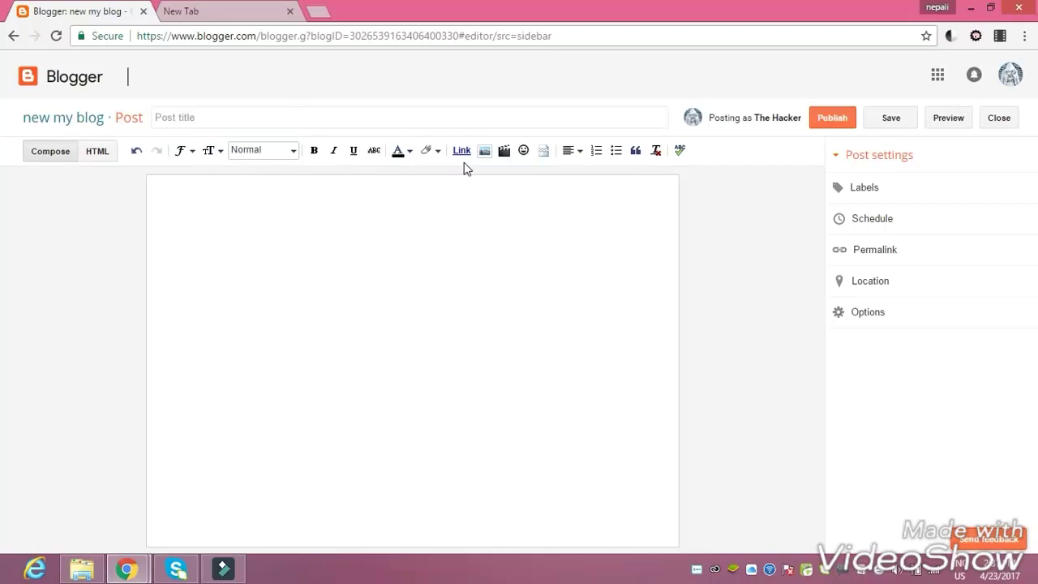
pyautogui.click(503, 152)
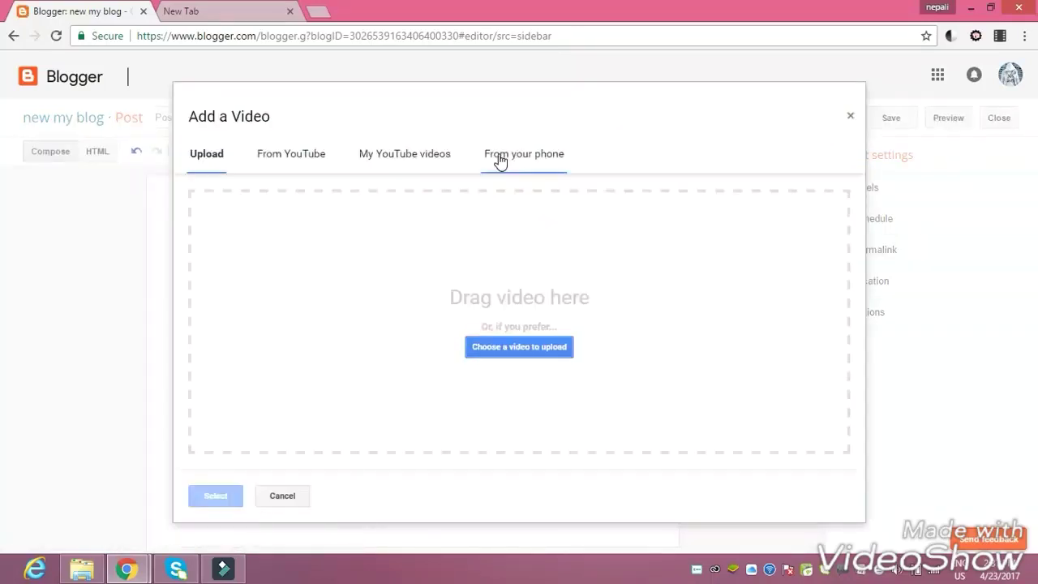
pyautogui.click(505, 346)
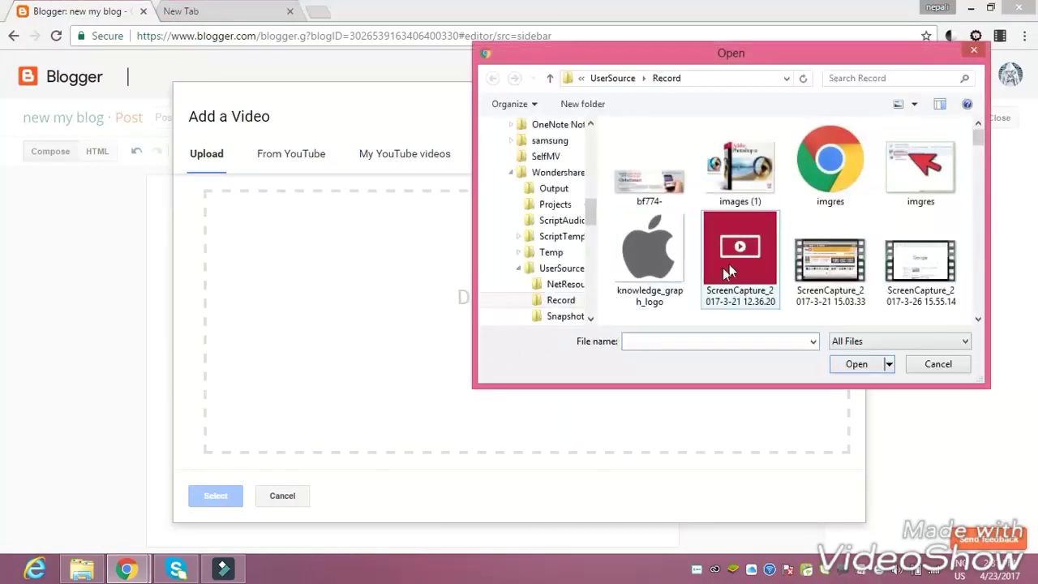
pyautogui.click(833, 269)
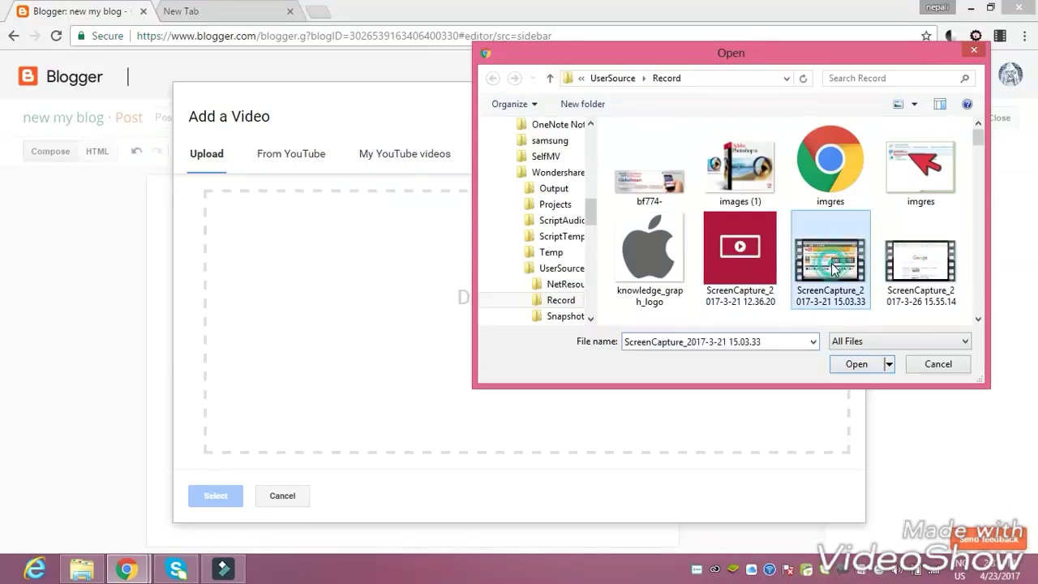
pyautogui.click(856, 364)
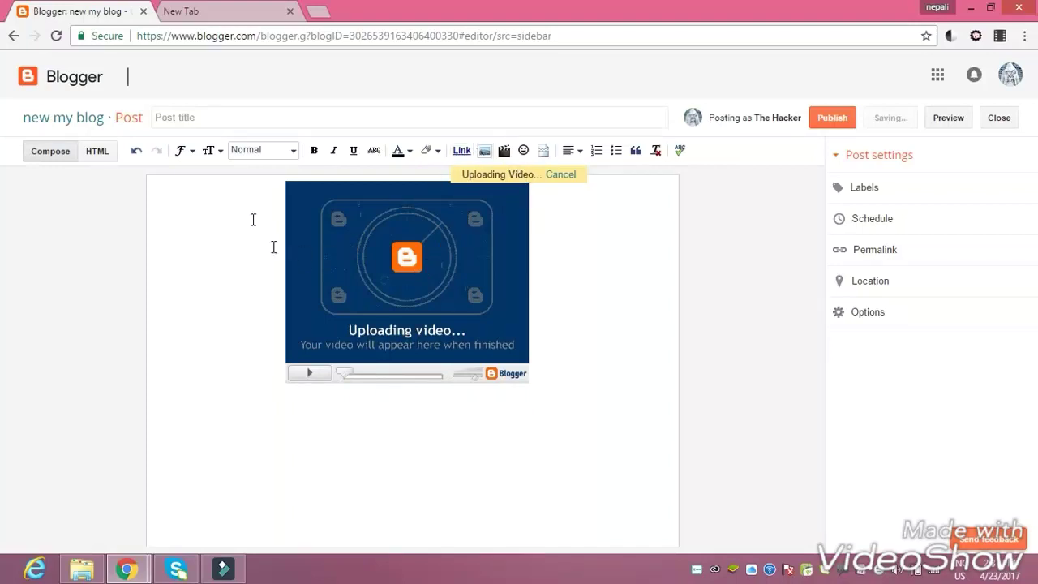
# Title the video post "youtube hack with subemenow"
pyautogui.click(212, 120)
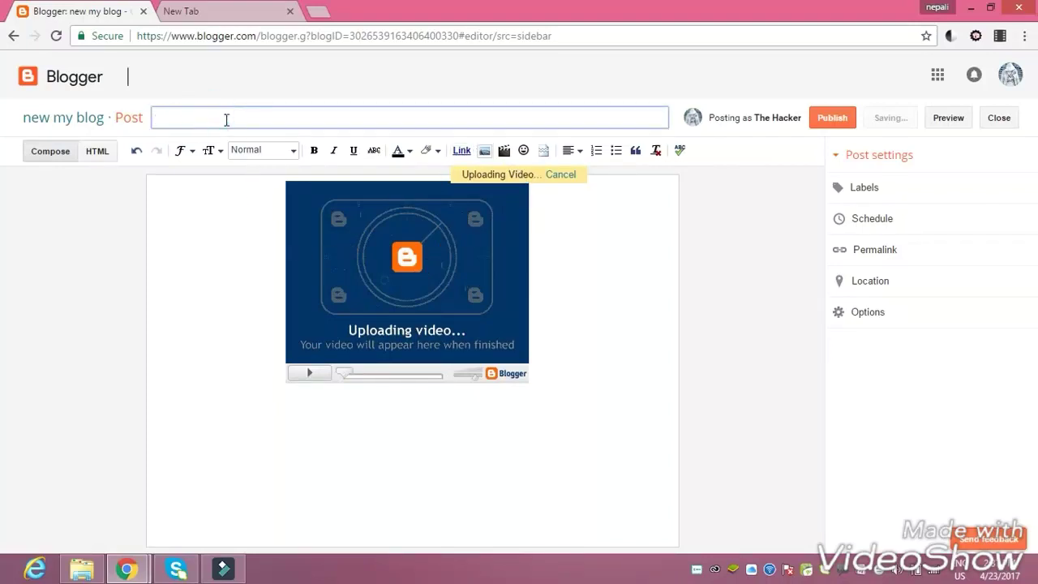
pyautogui.write('outube hack with ')
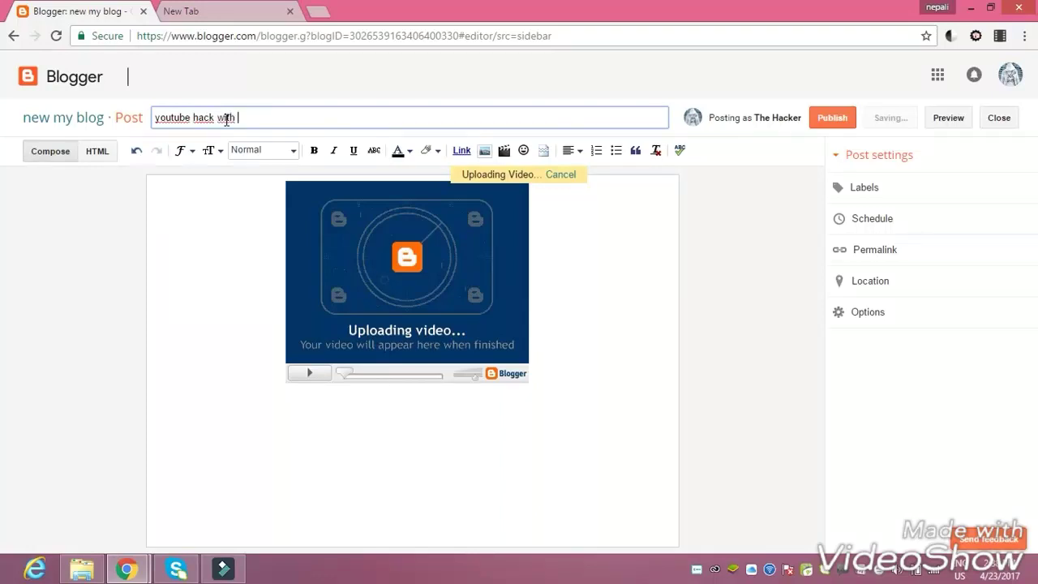
pyautogui.write('subemenow')
pyautogui.click(405, 380)
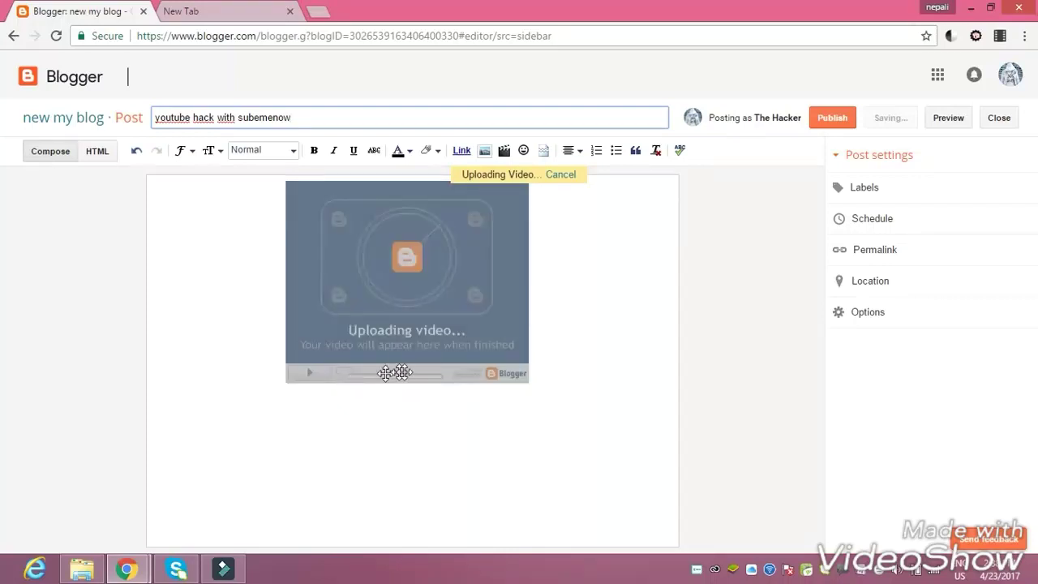